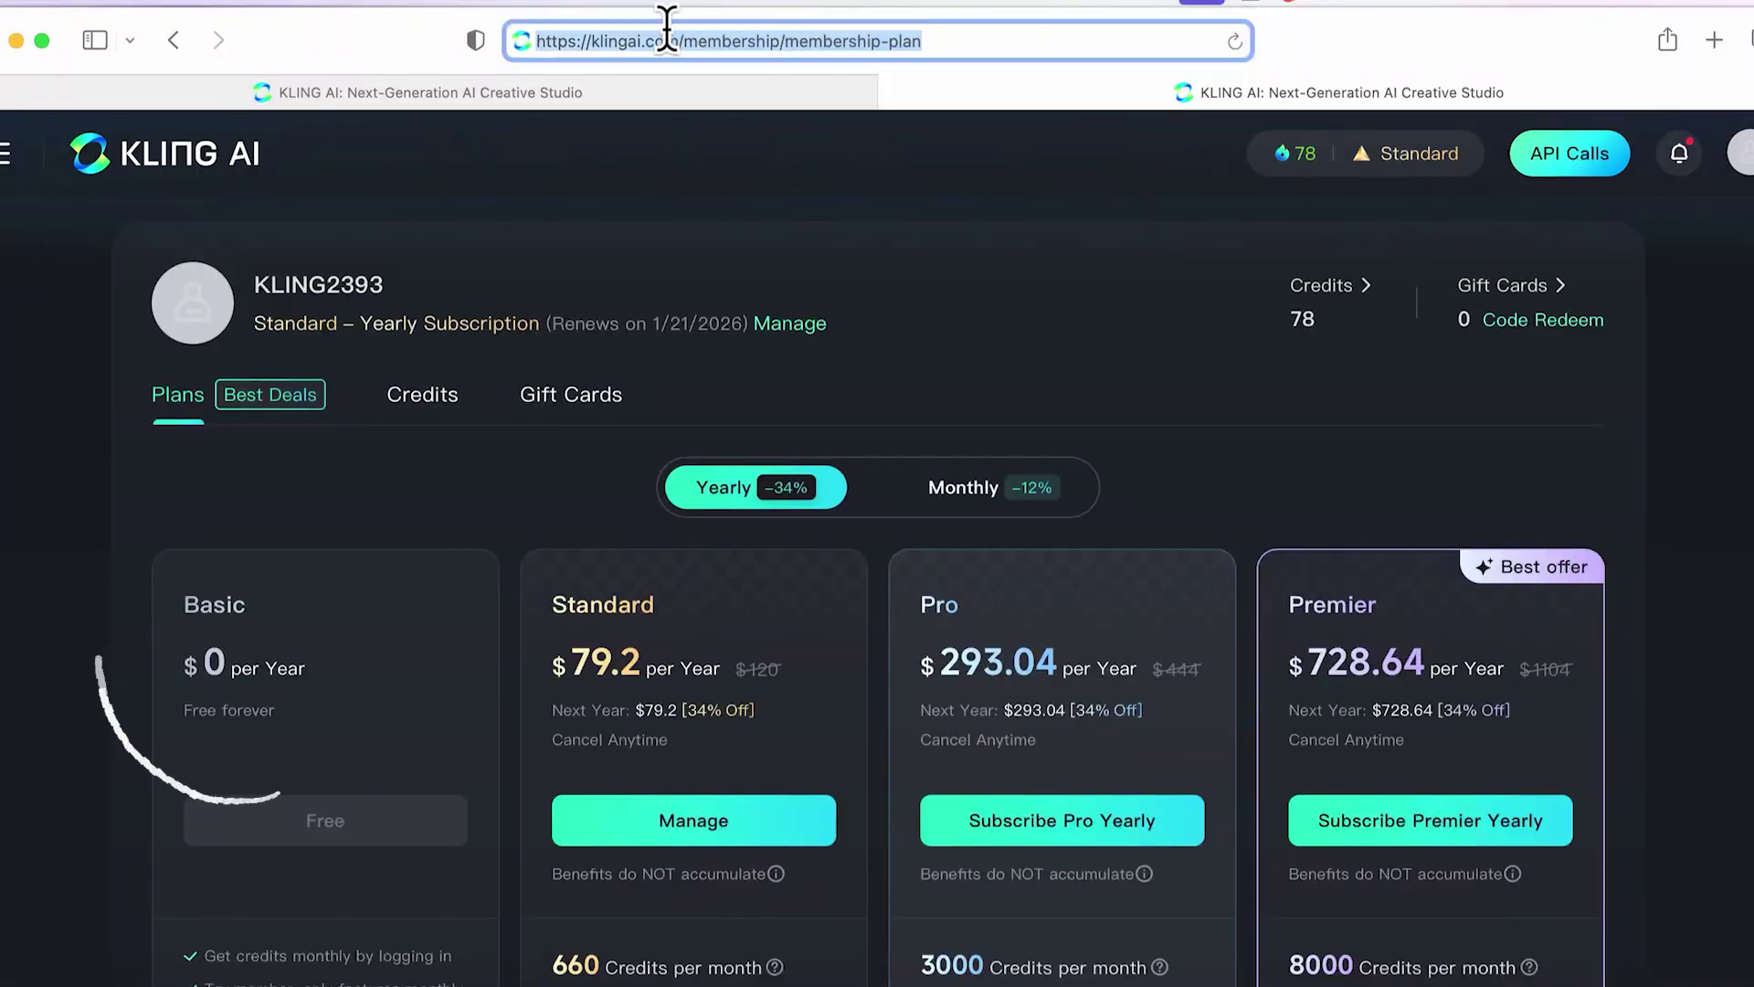
Select the membership page address, then scroll through the page
mouse_move(674, 58)
mouse_down()
mouse_move(486, 58)
mouse_move(919, 40)
mouse_up()
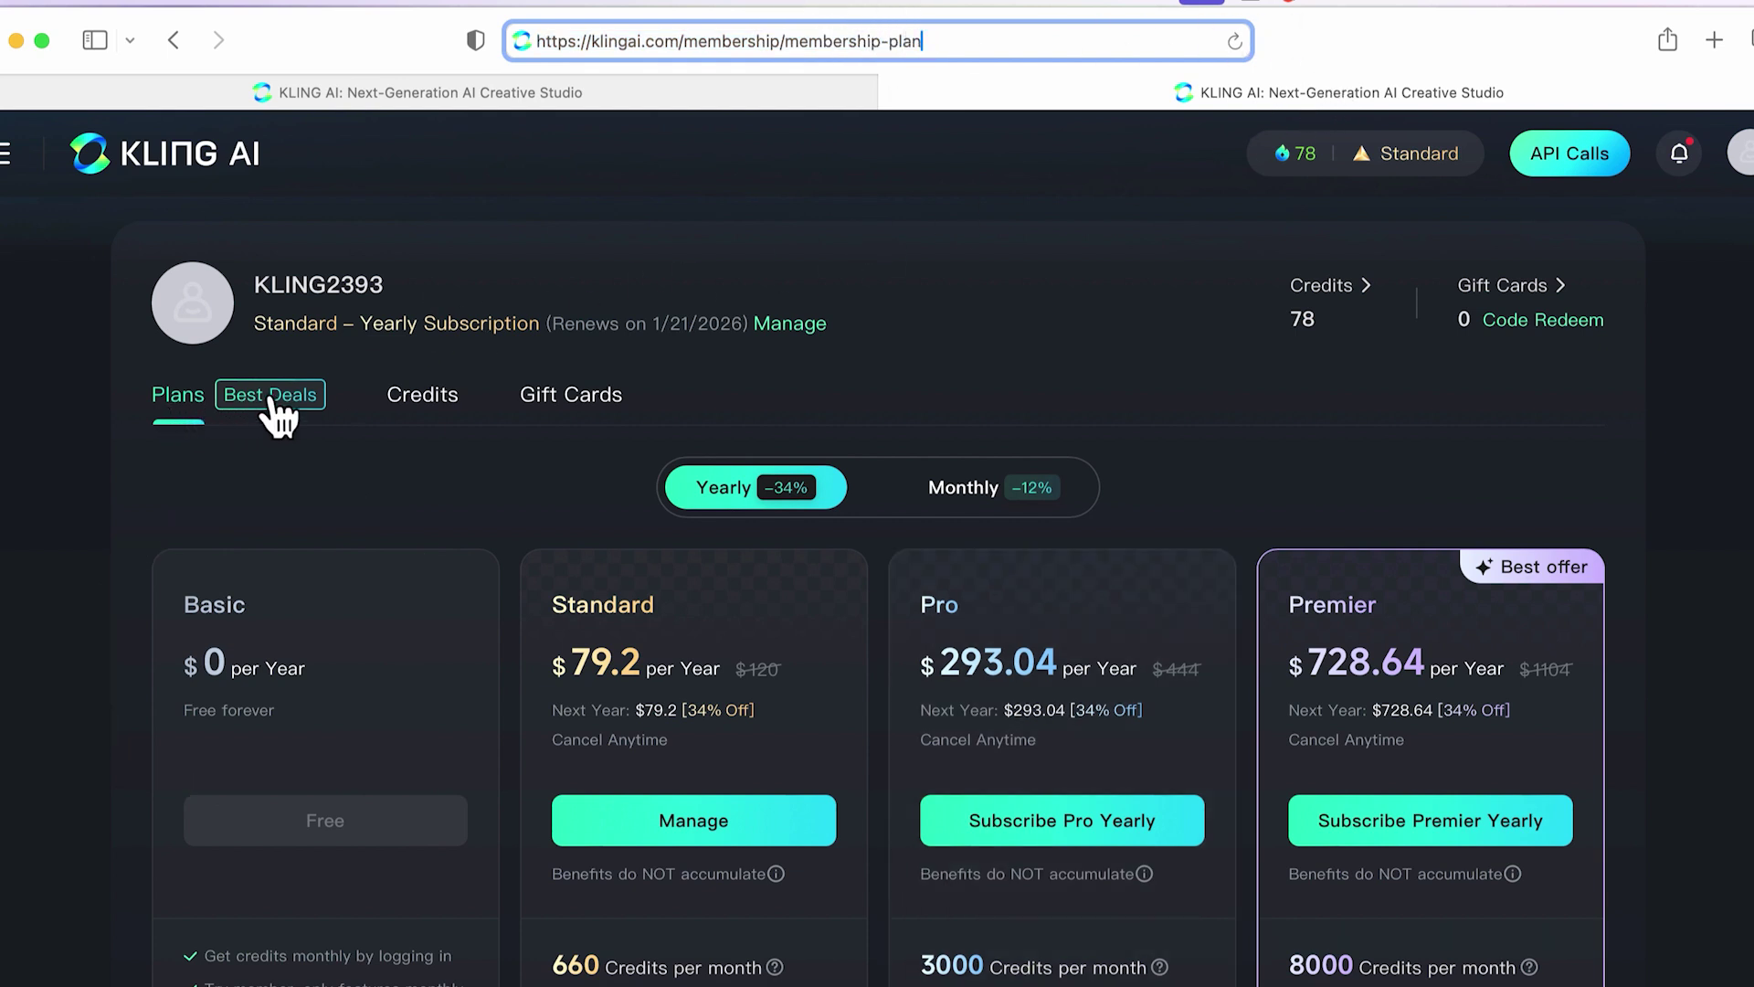
click(338, 546)
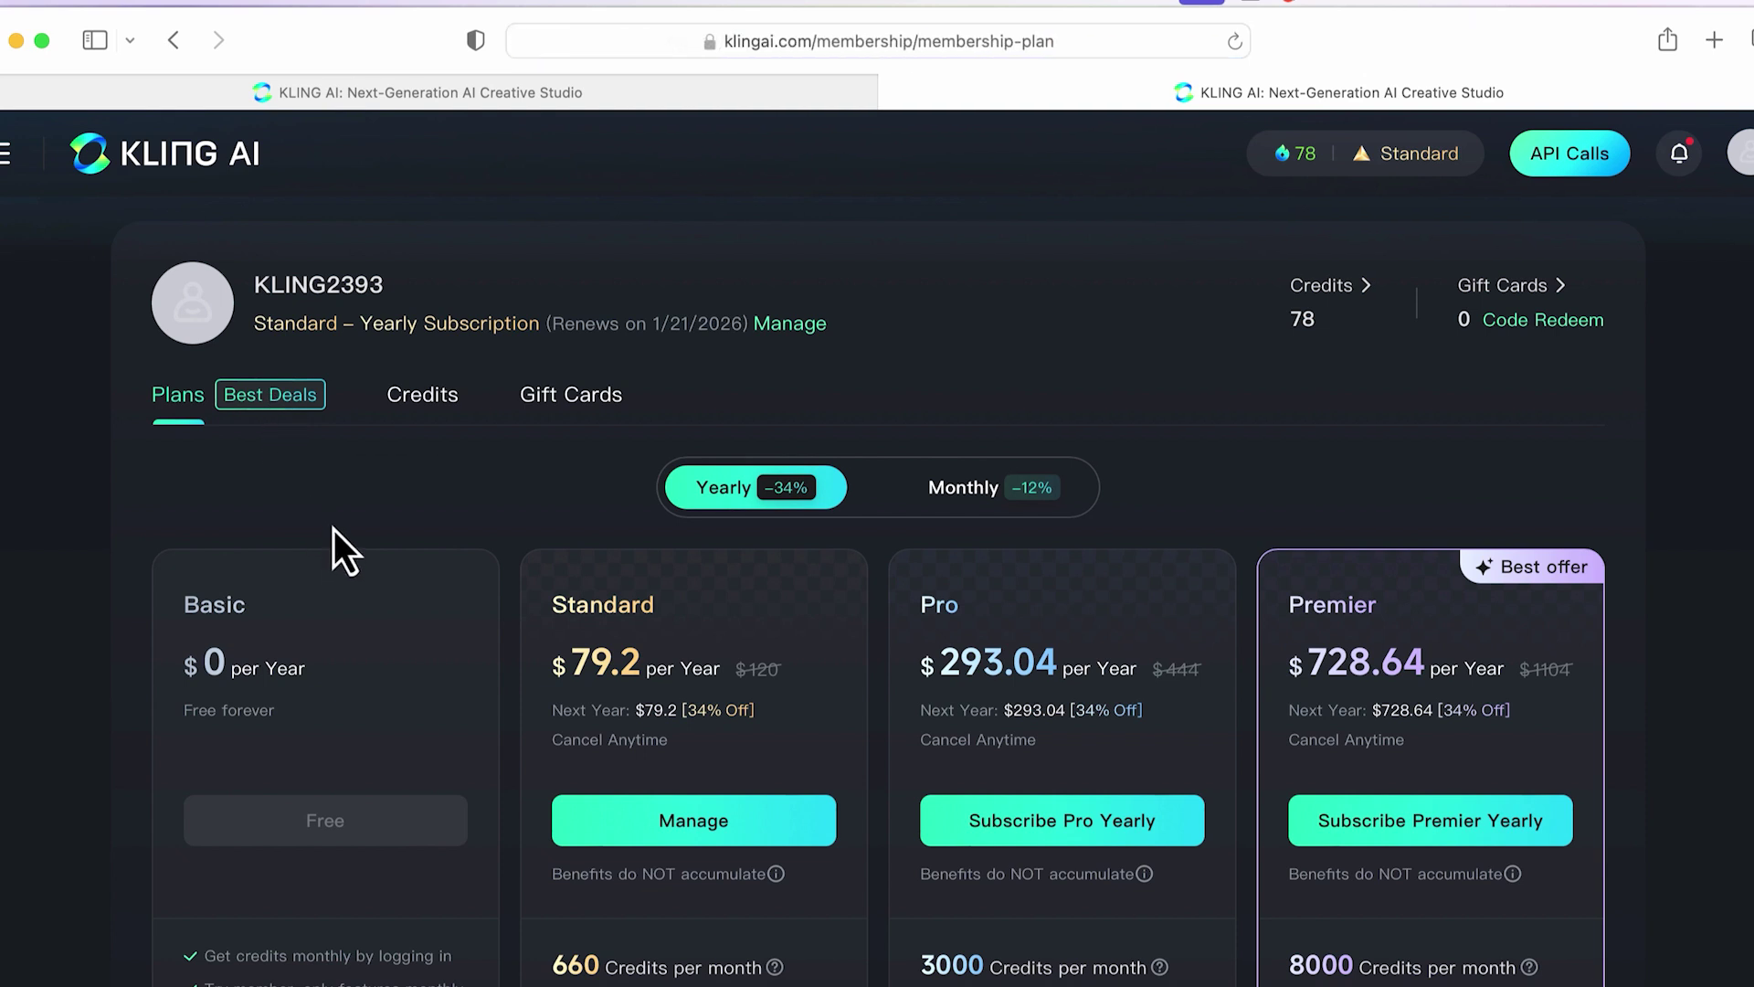
scroll(340, 548, down, 2)
scroll(340, 548, up, 3)
scroll(1371, 274, down, 2)
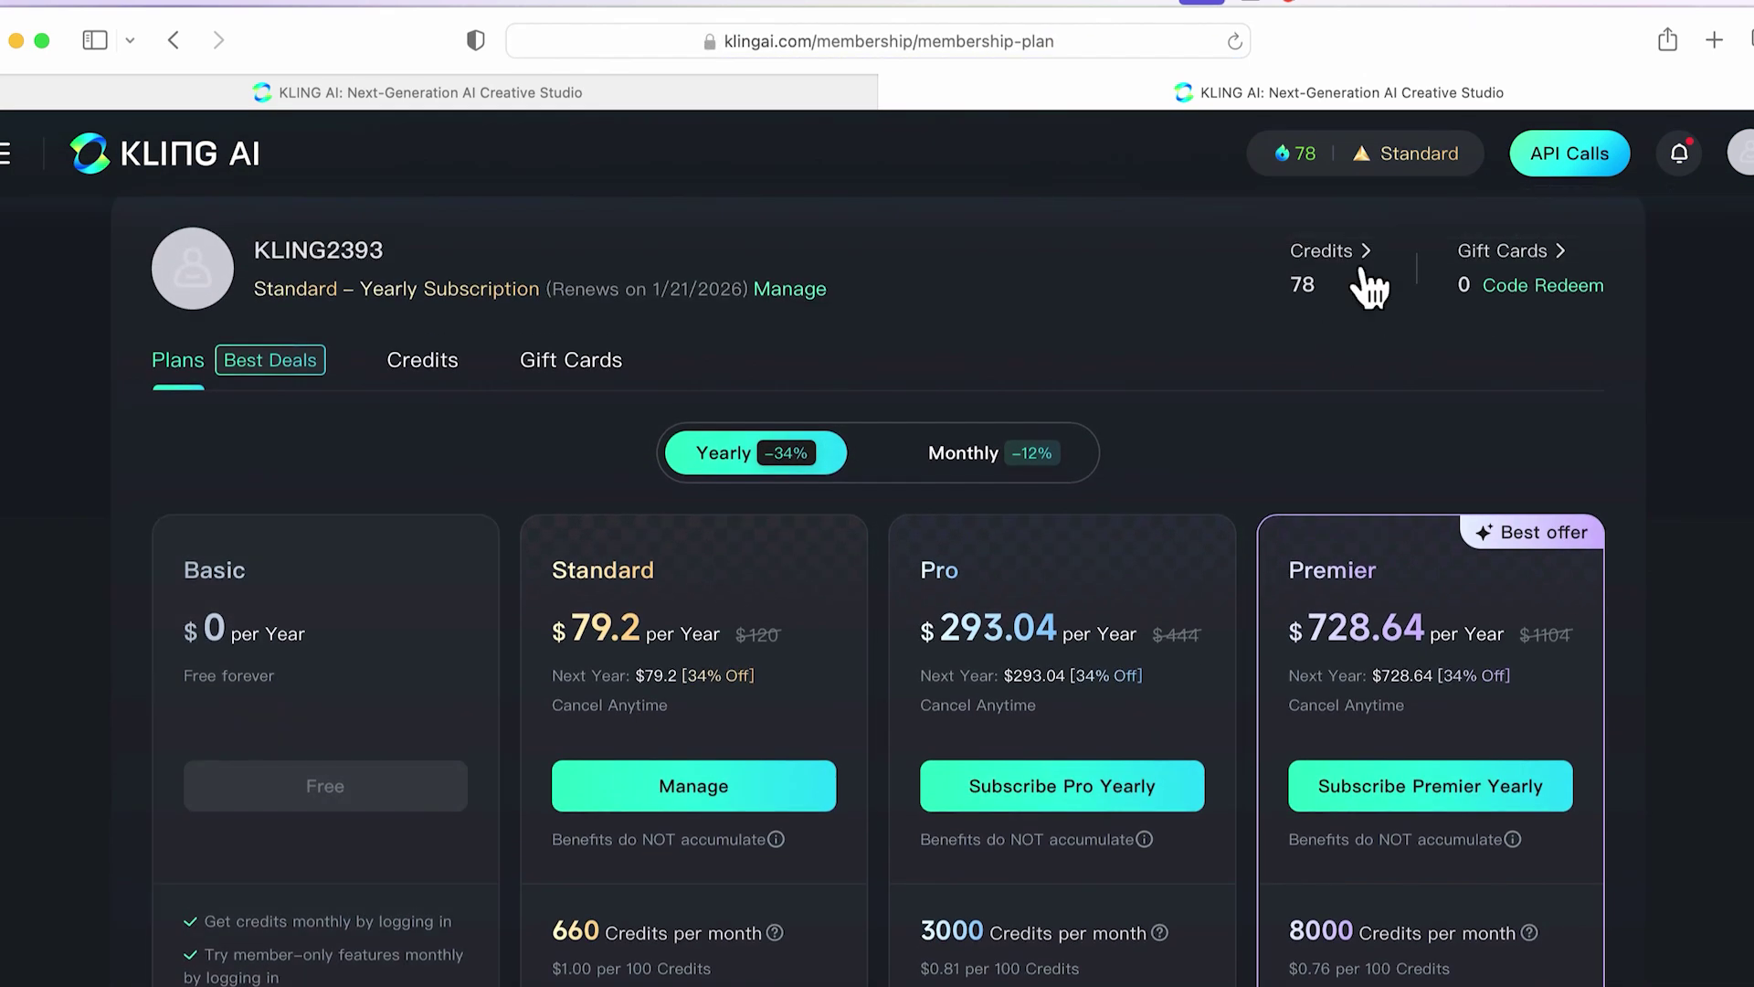
scroll(1191, 256, down, 3)
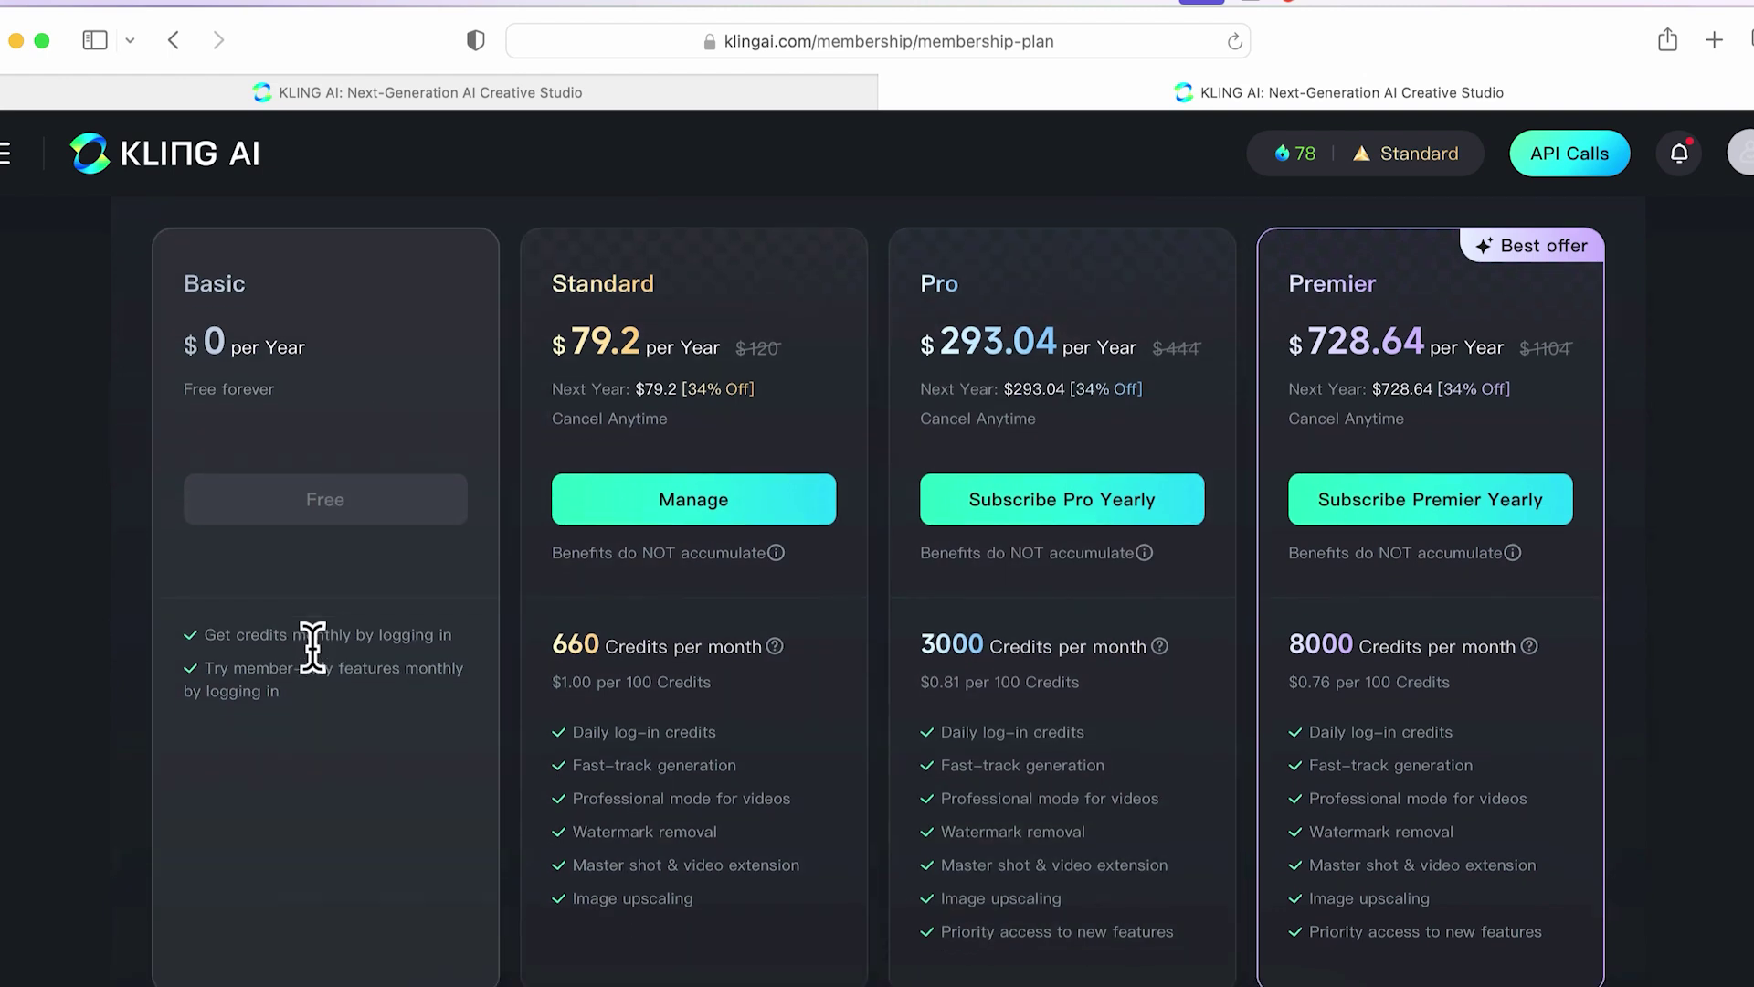
scroll(560, 509, up, 1)
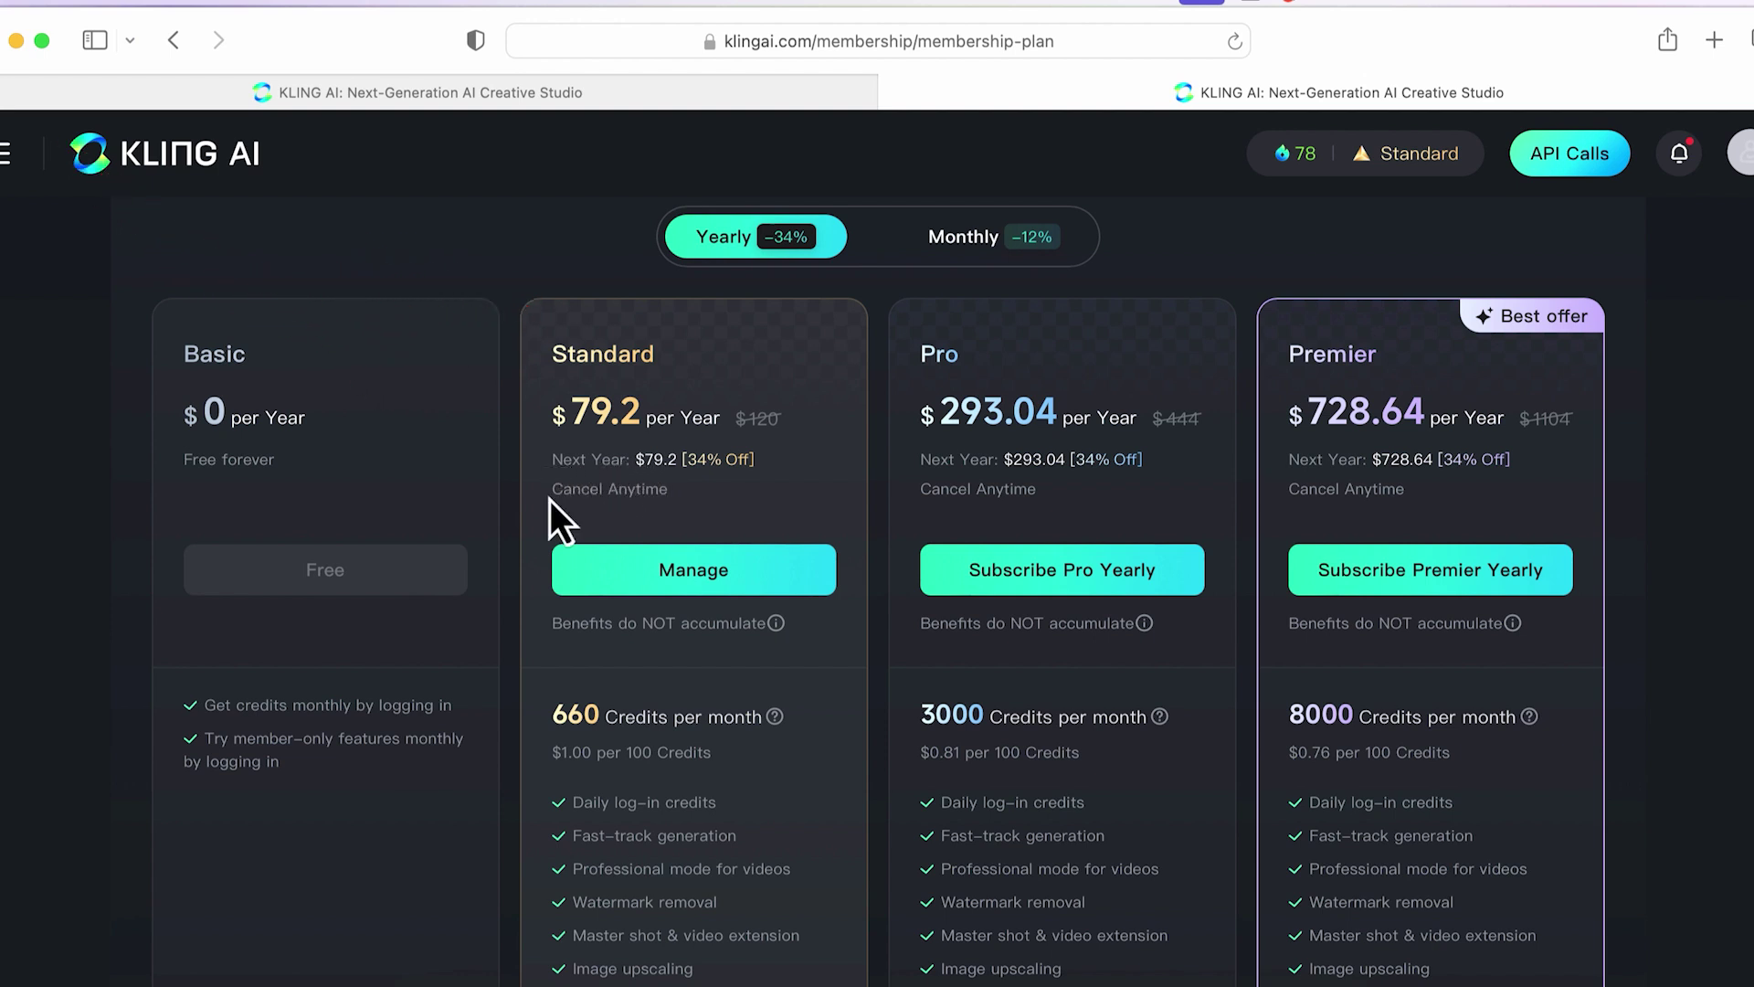
scroll(497, 523, down, 3)
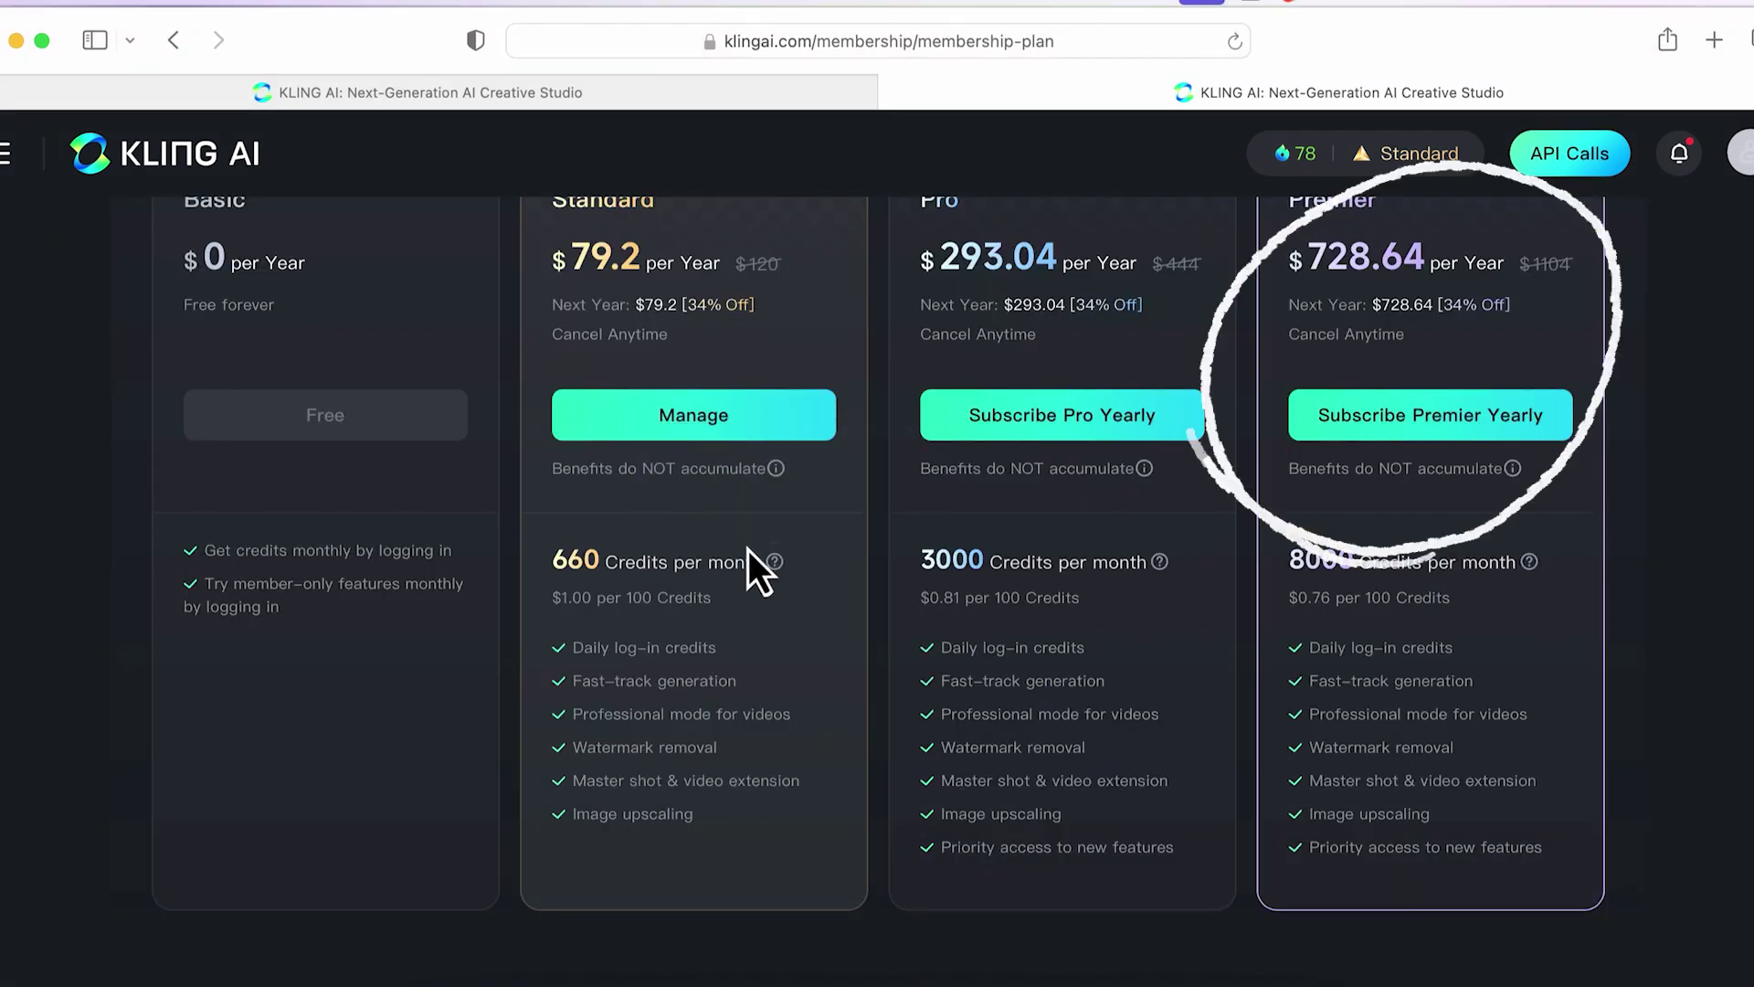
scroll(1017, 333, up, 2)
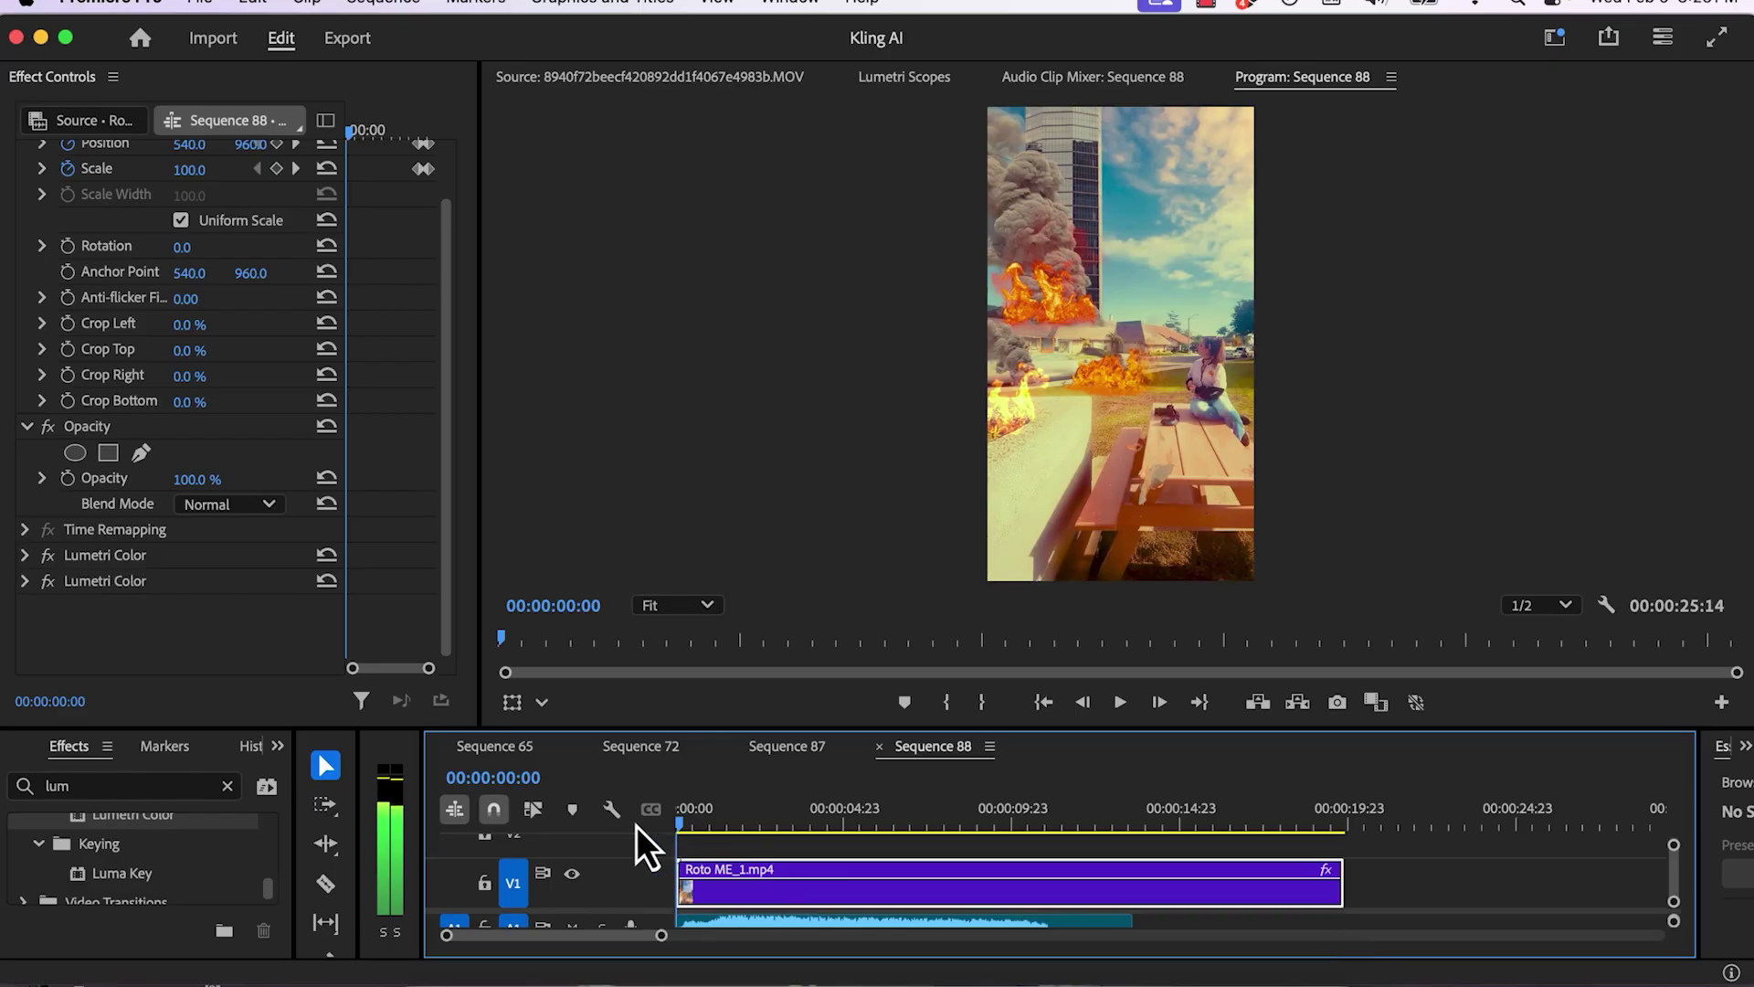
Export the frame at 00:00:19:21 as the JPEG 'End of the World' and open it in Photoshop
key(space)
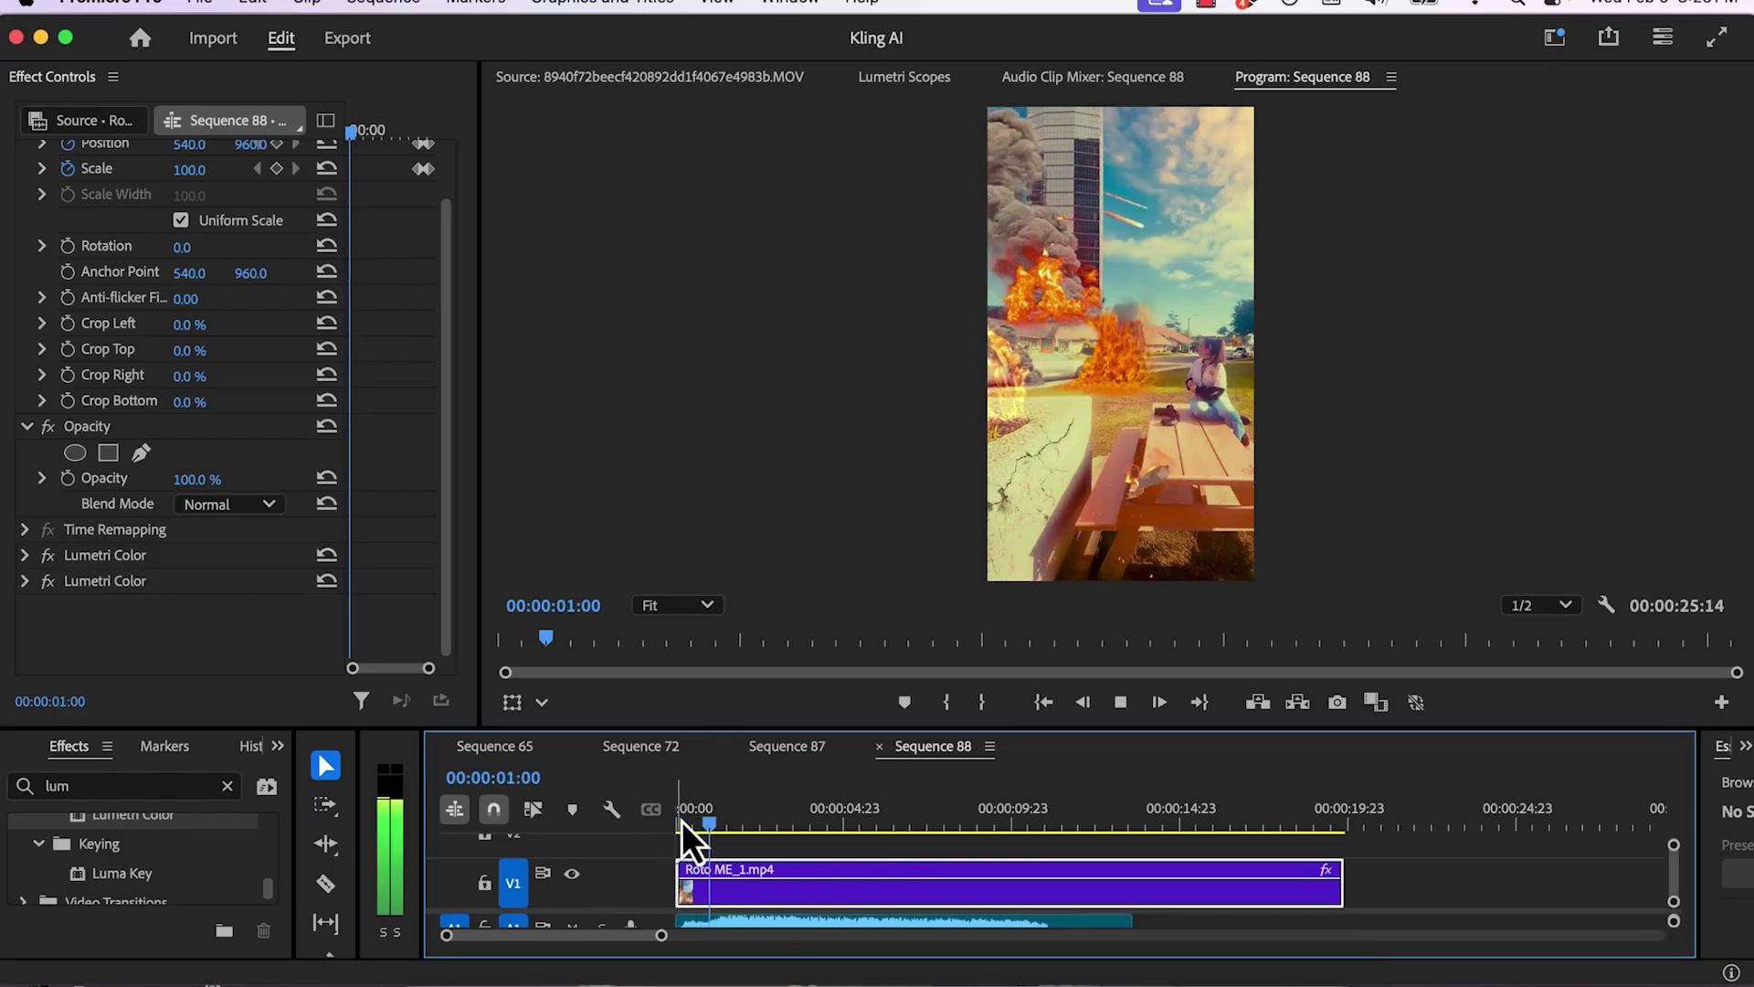
click(1297, 824)
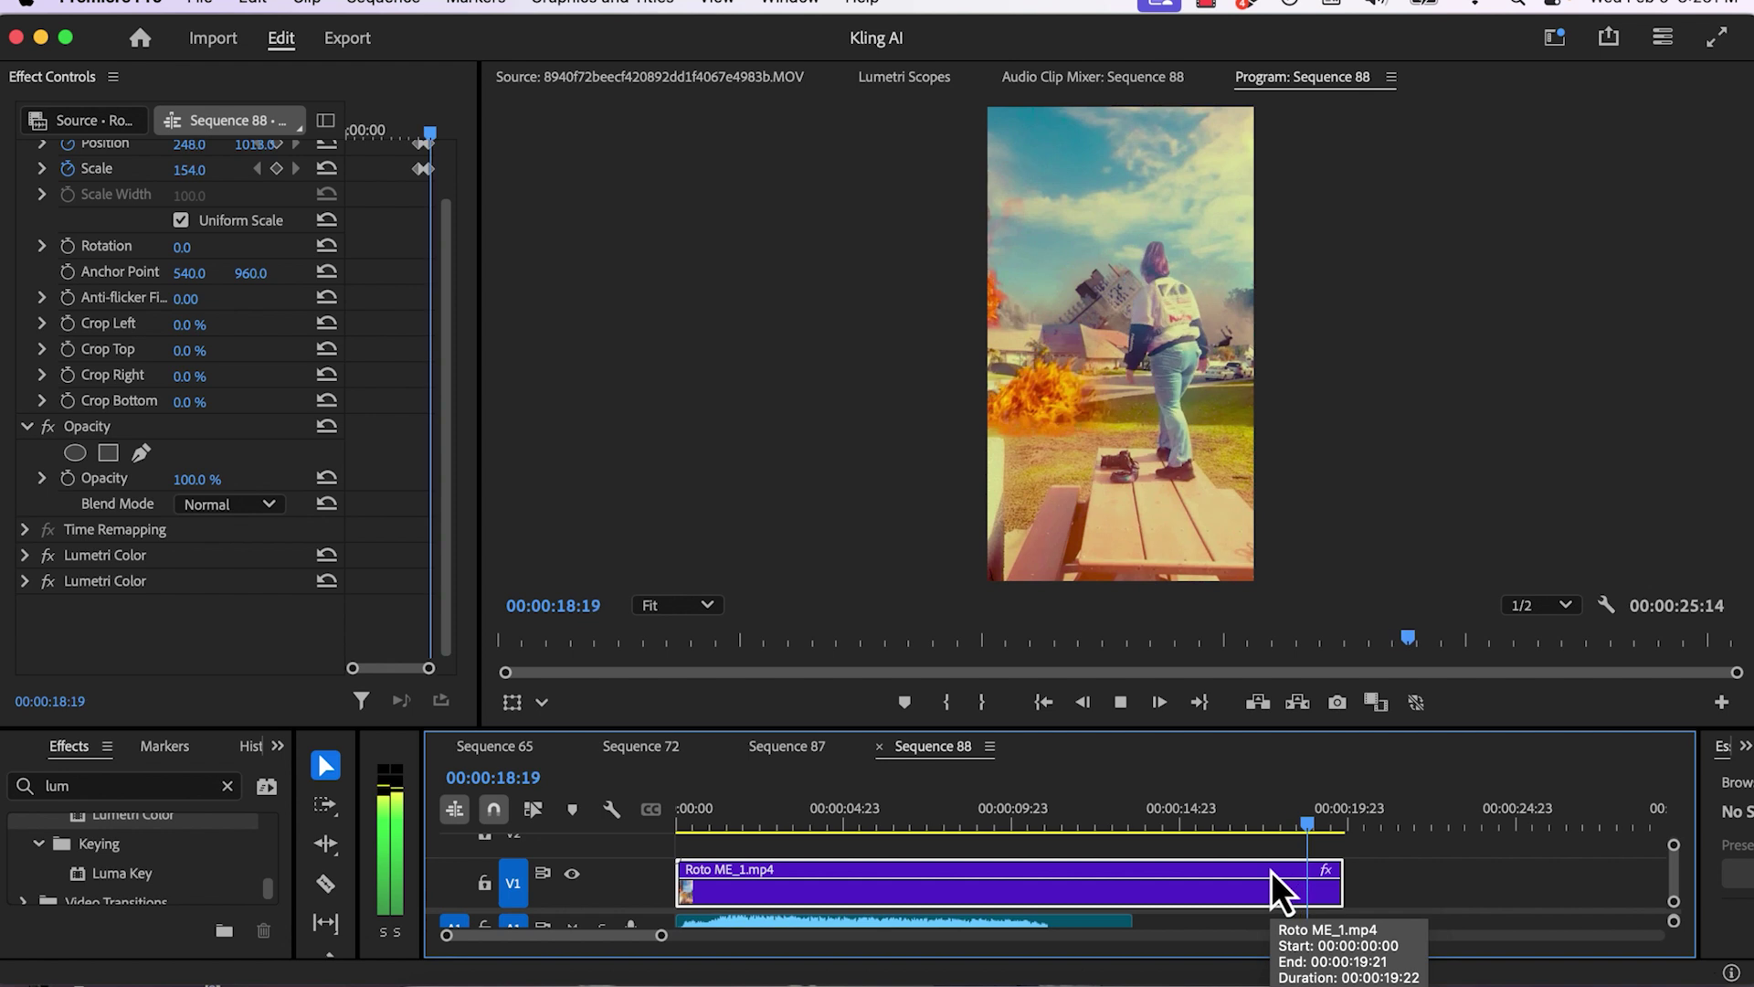
click(1336, 703)
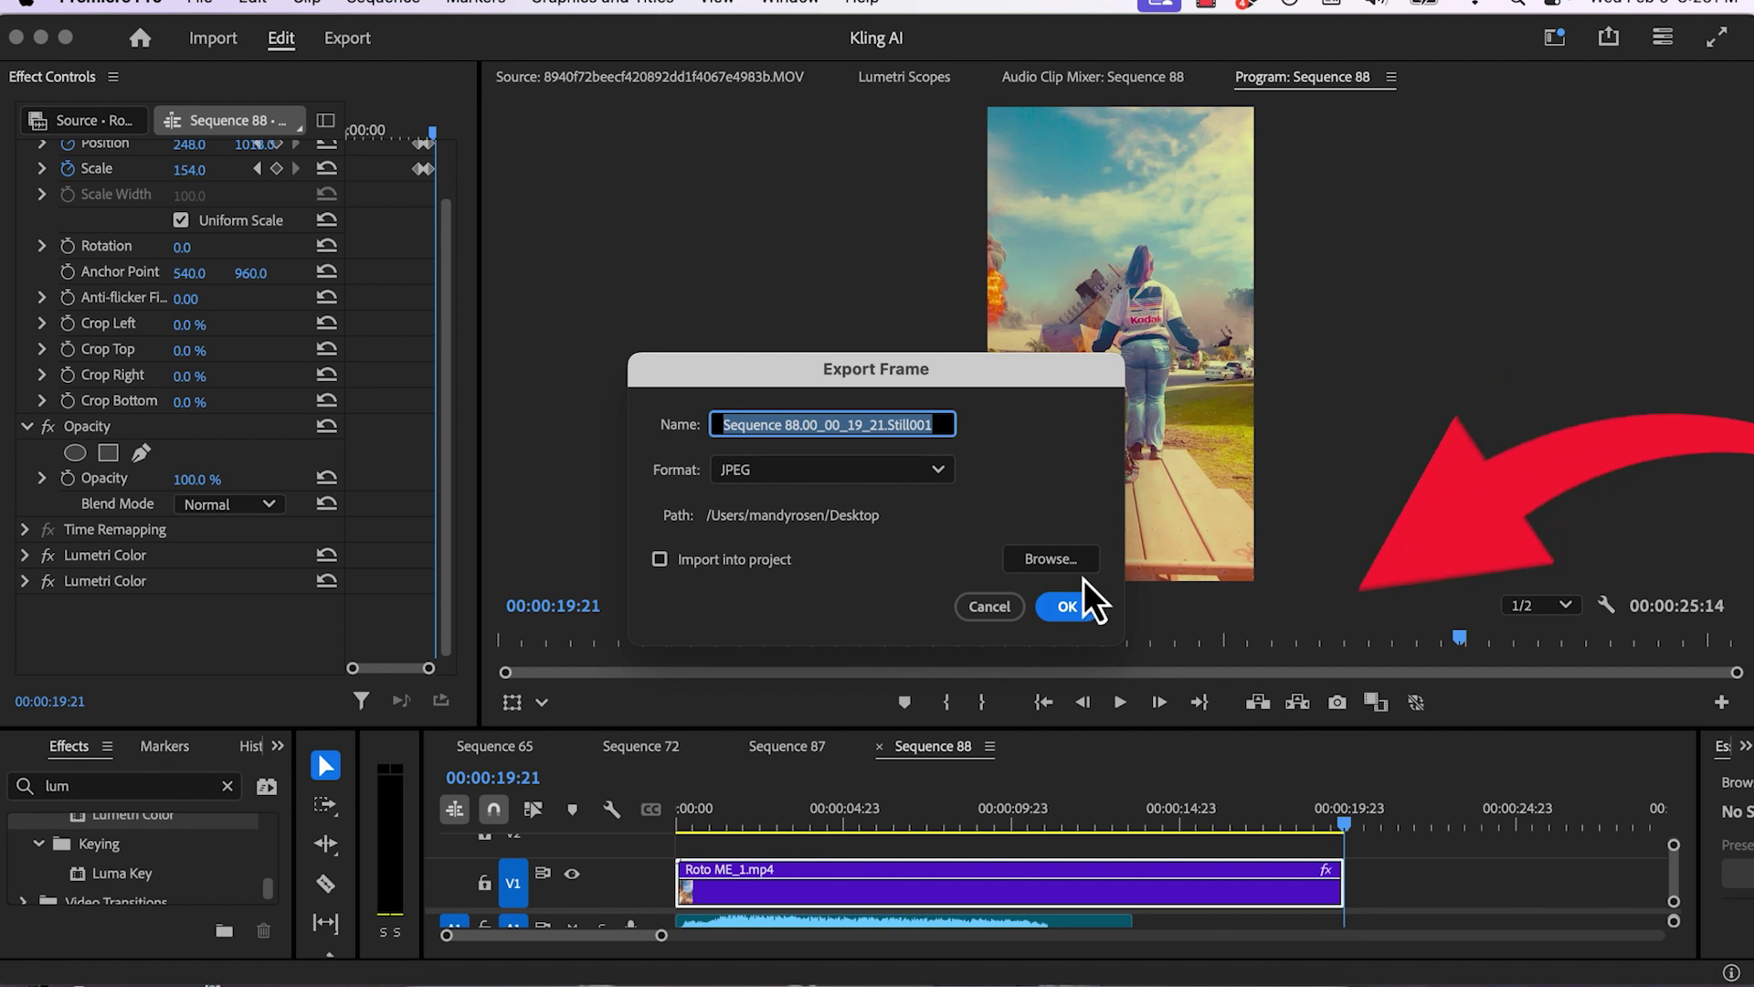
text(End of the World)
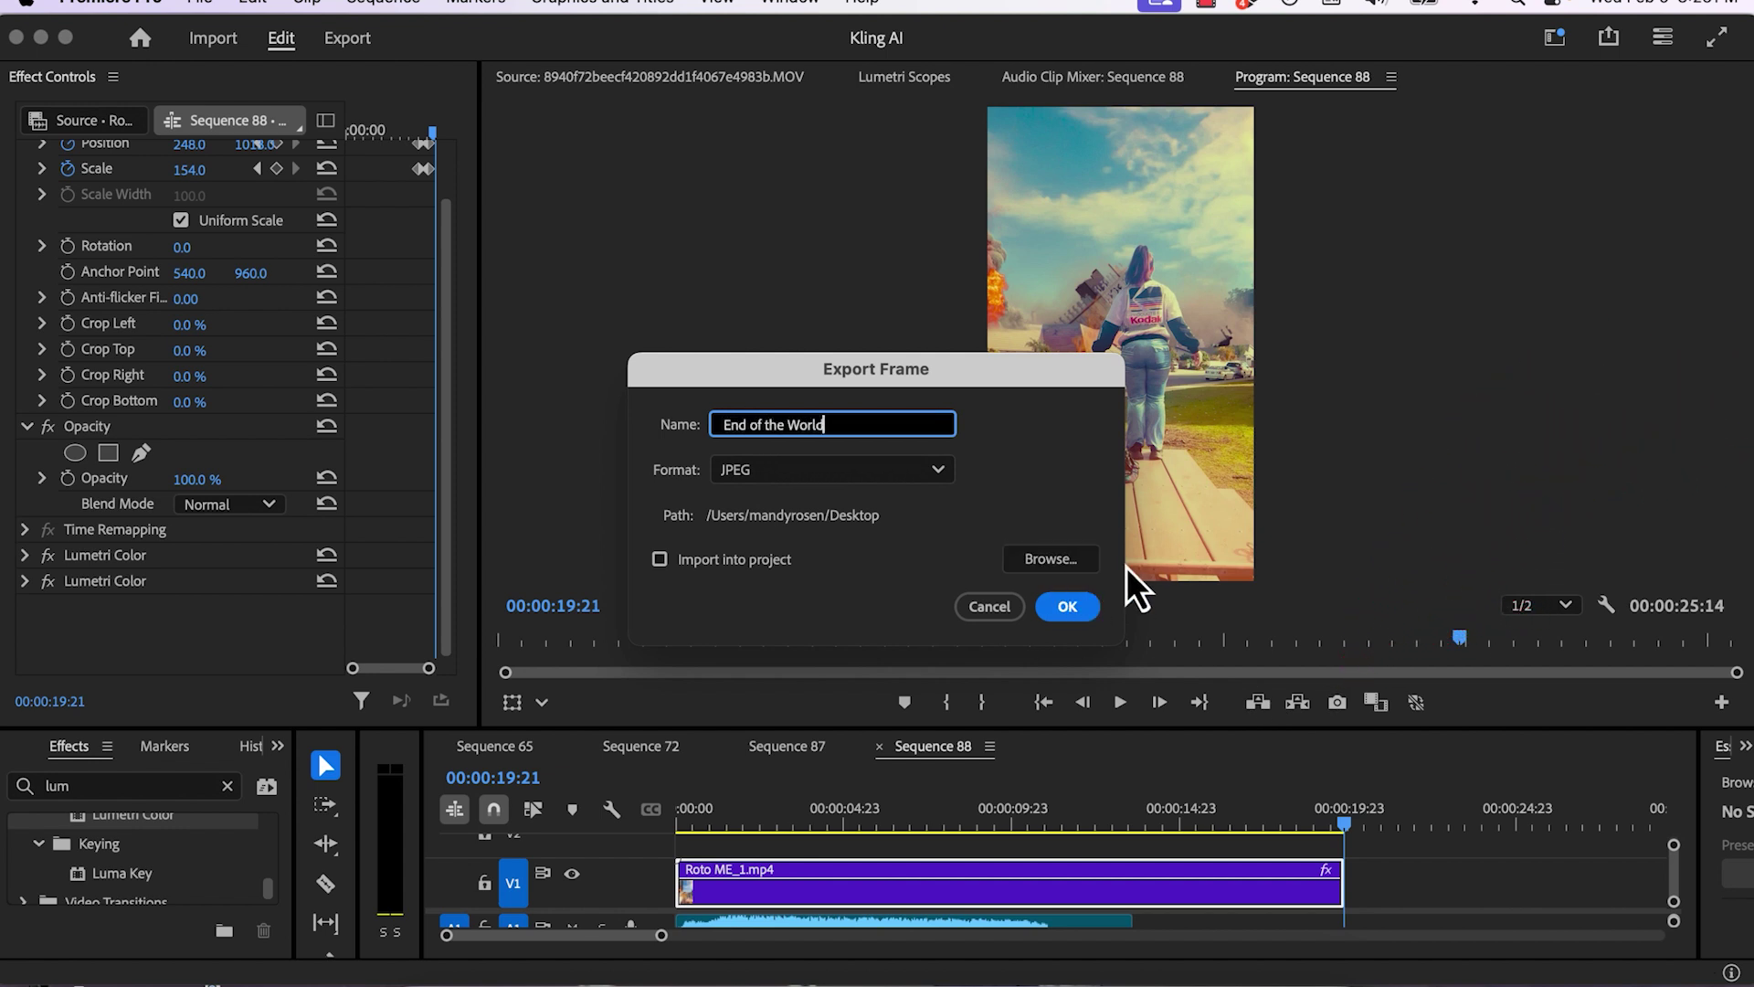
click(1071, 614)
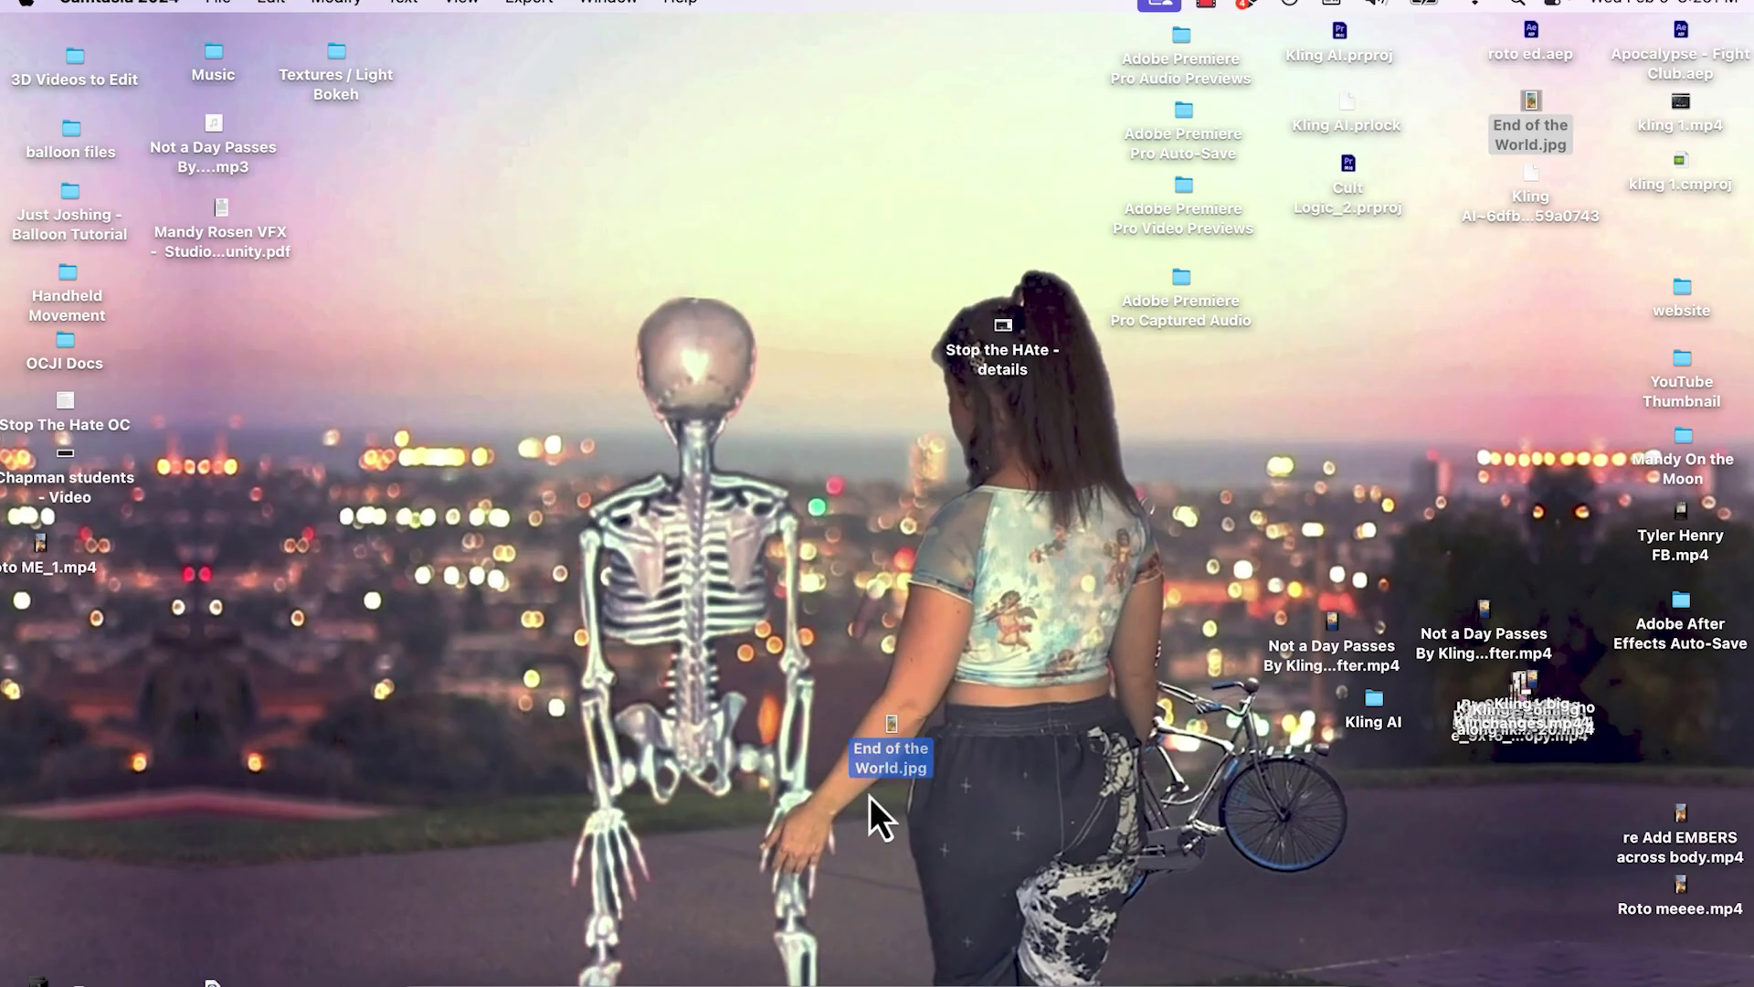
drag(869, 796, 756, 960)
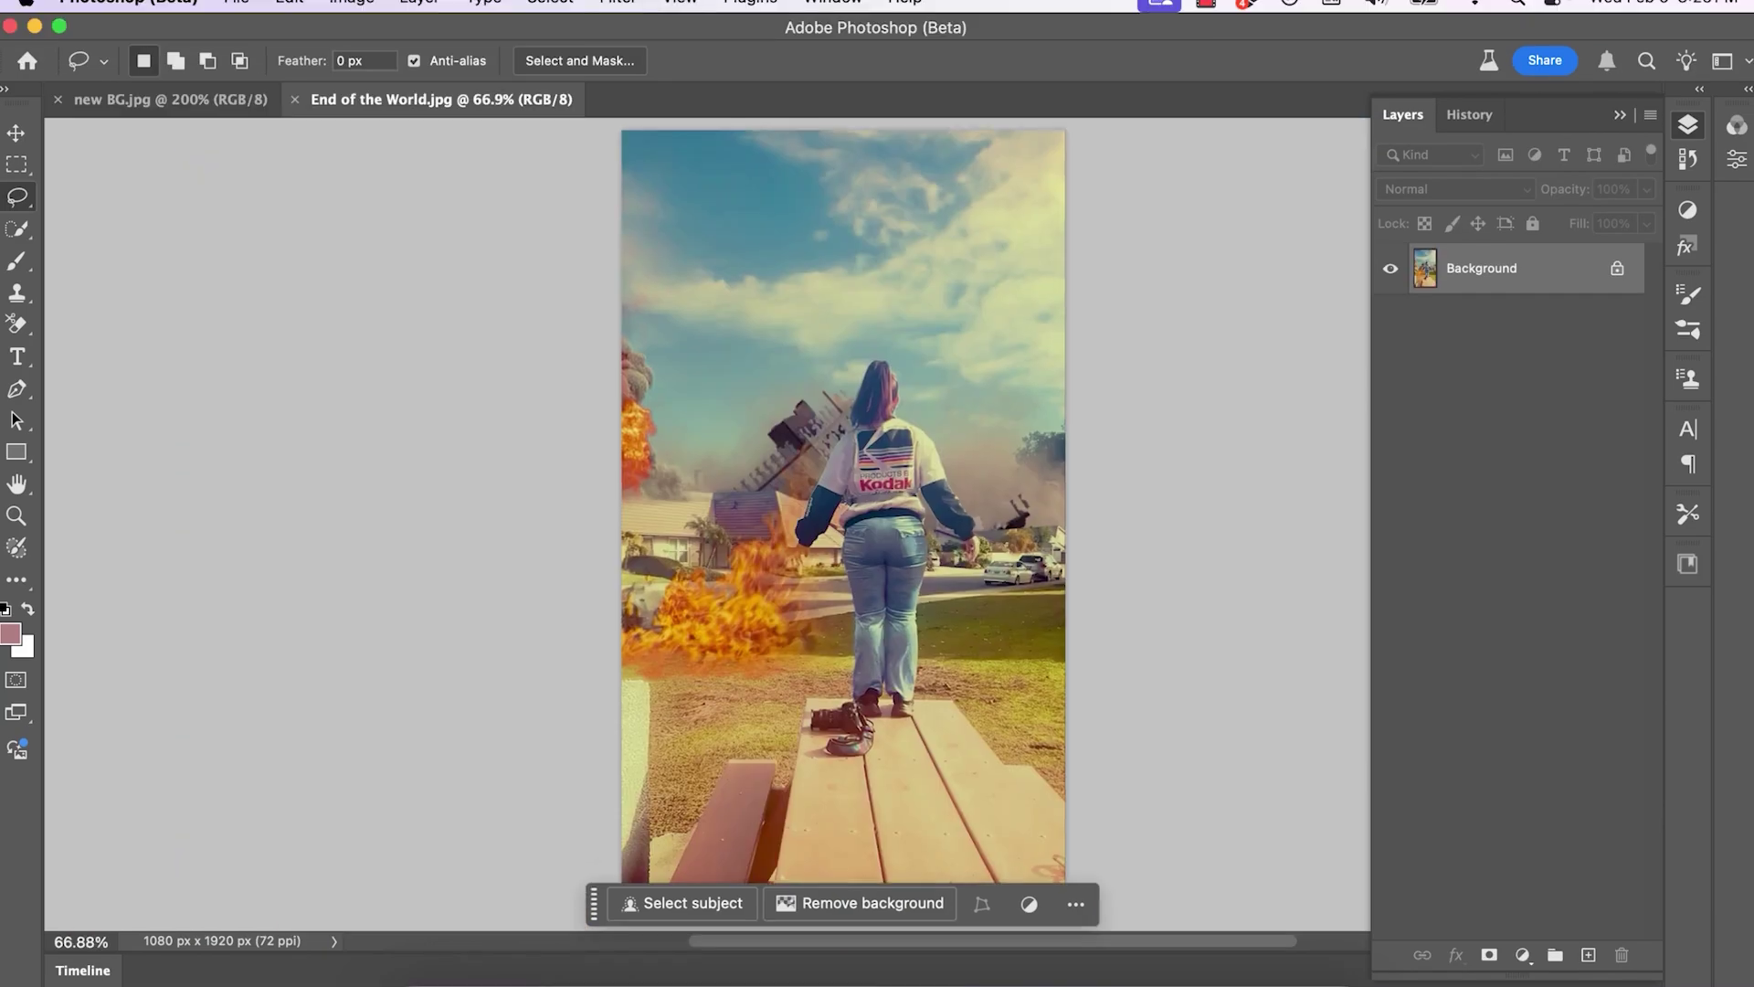
Open the Image Size settings for the End of the World still
click(354, 3)
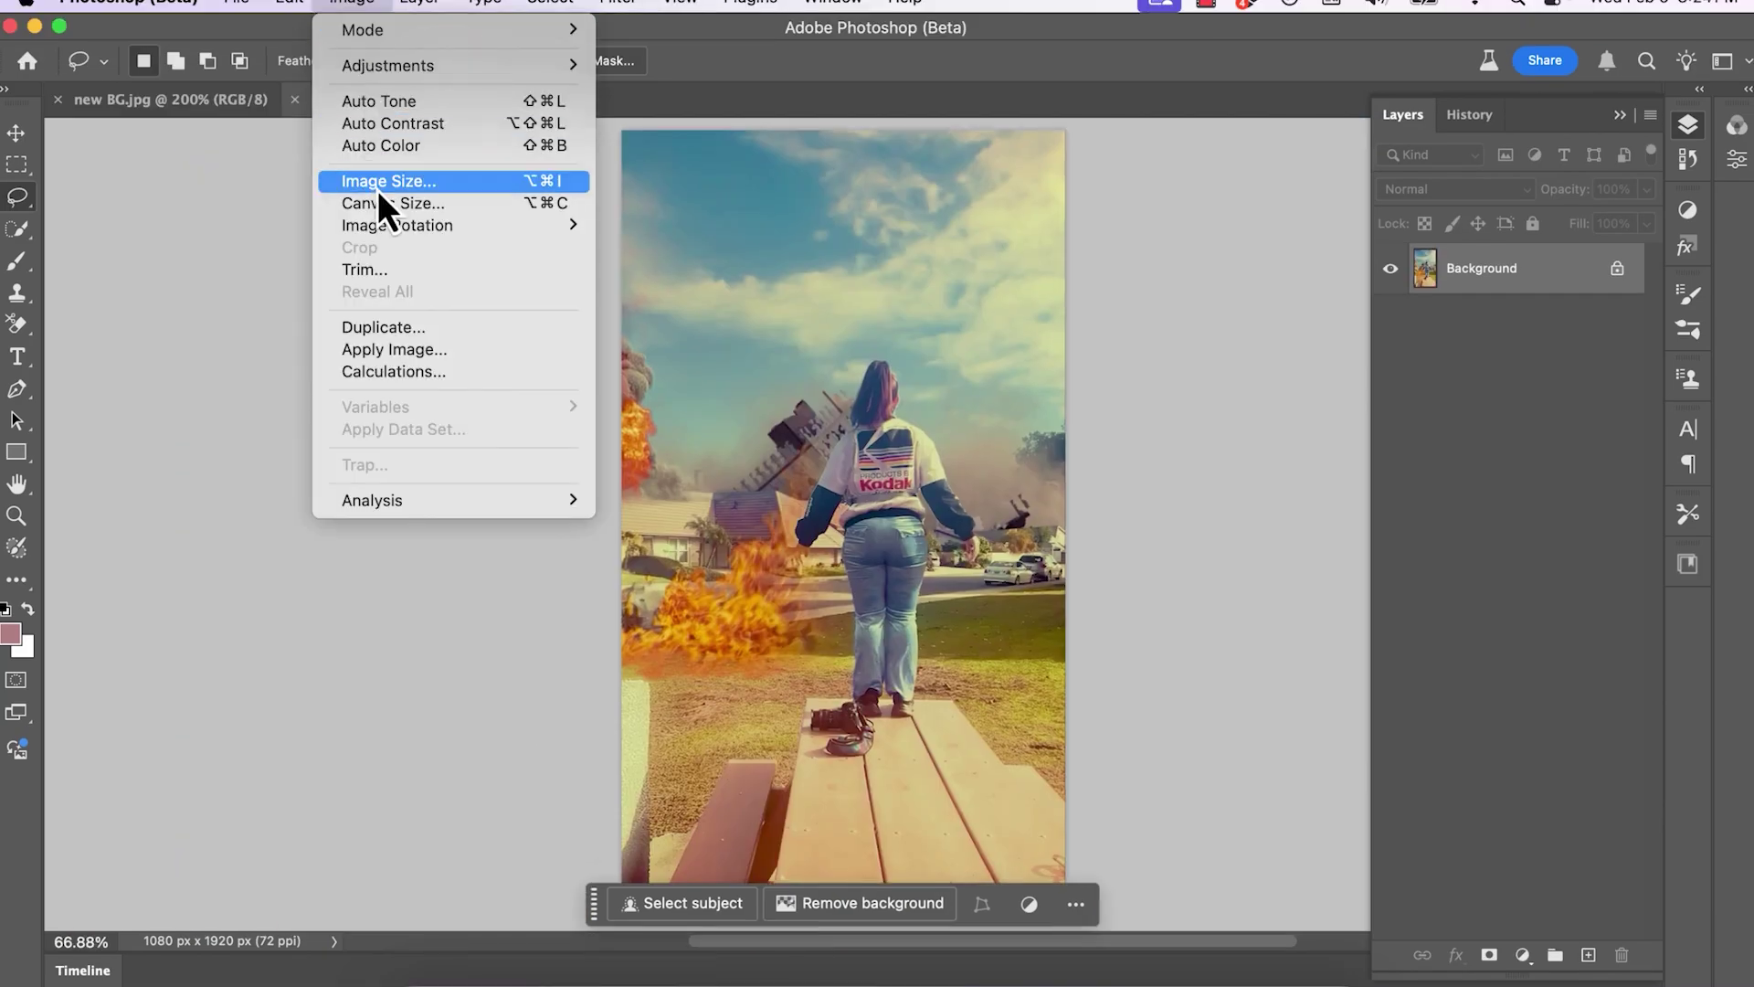
click(375, 181)
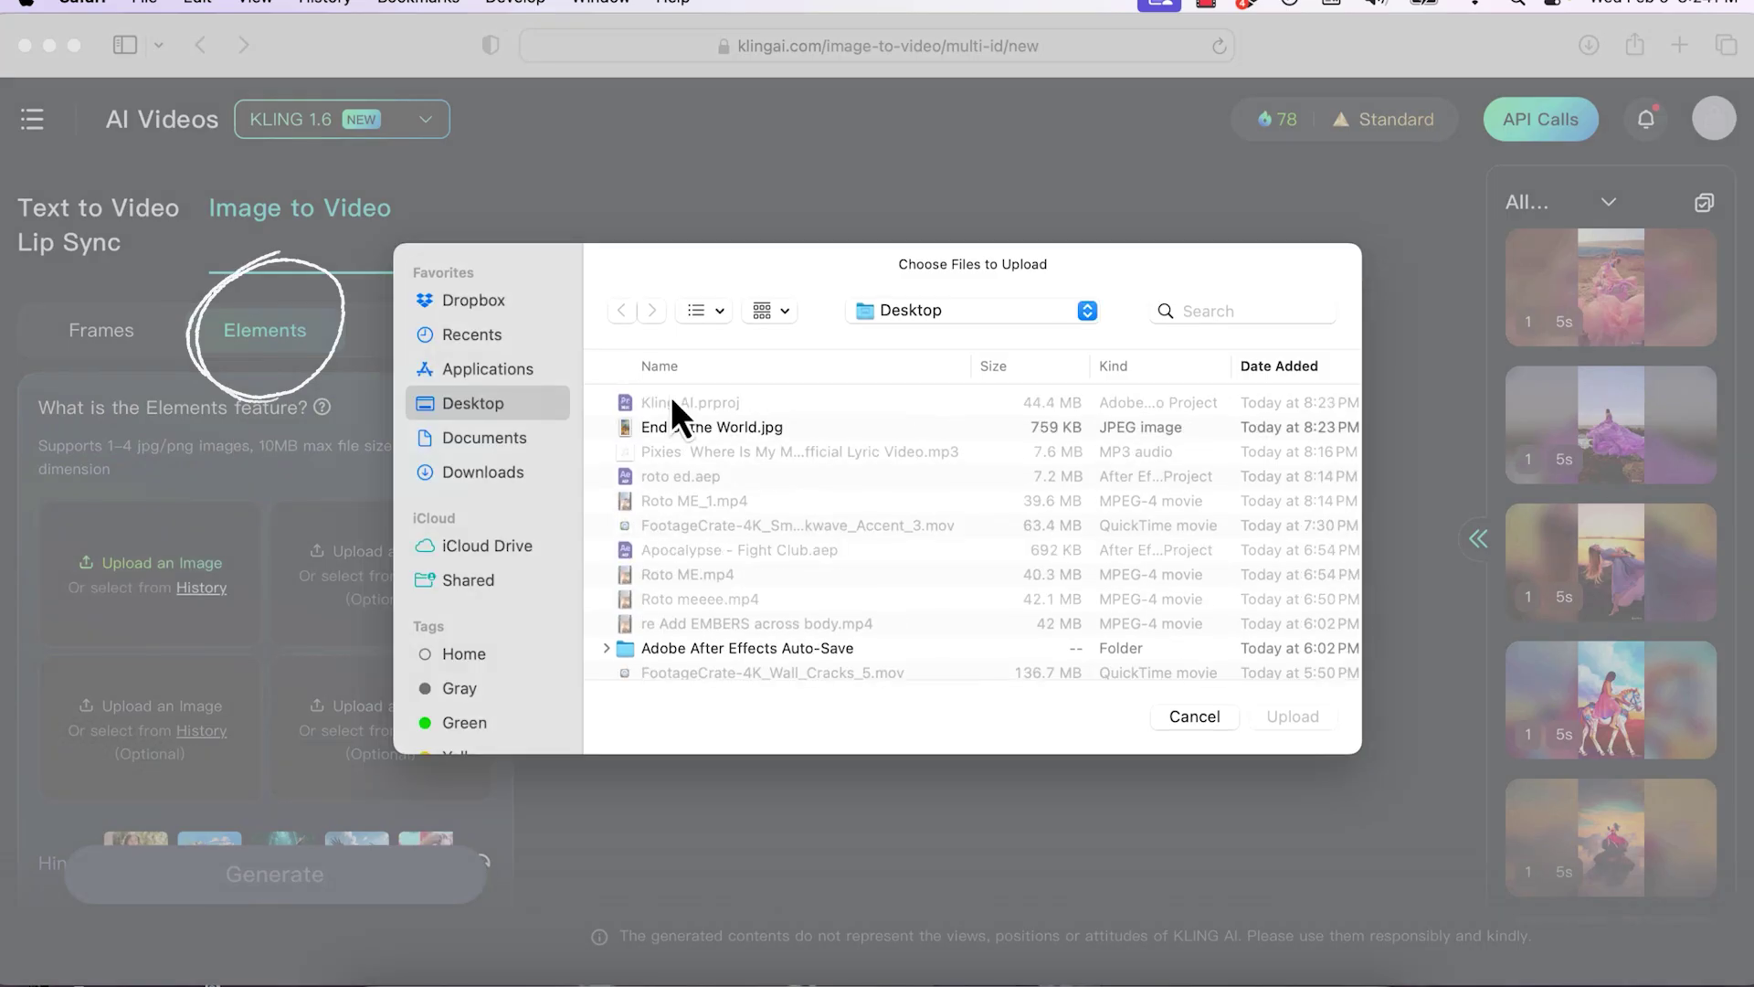
Upload End of the World.jpg into each Elements image slot
double_click(713, 426)
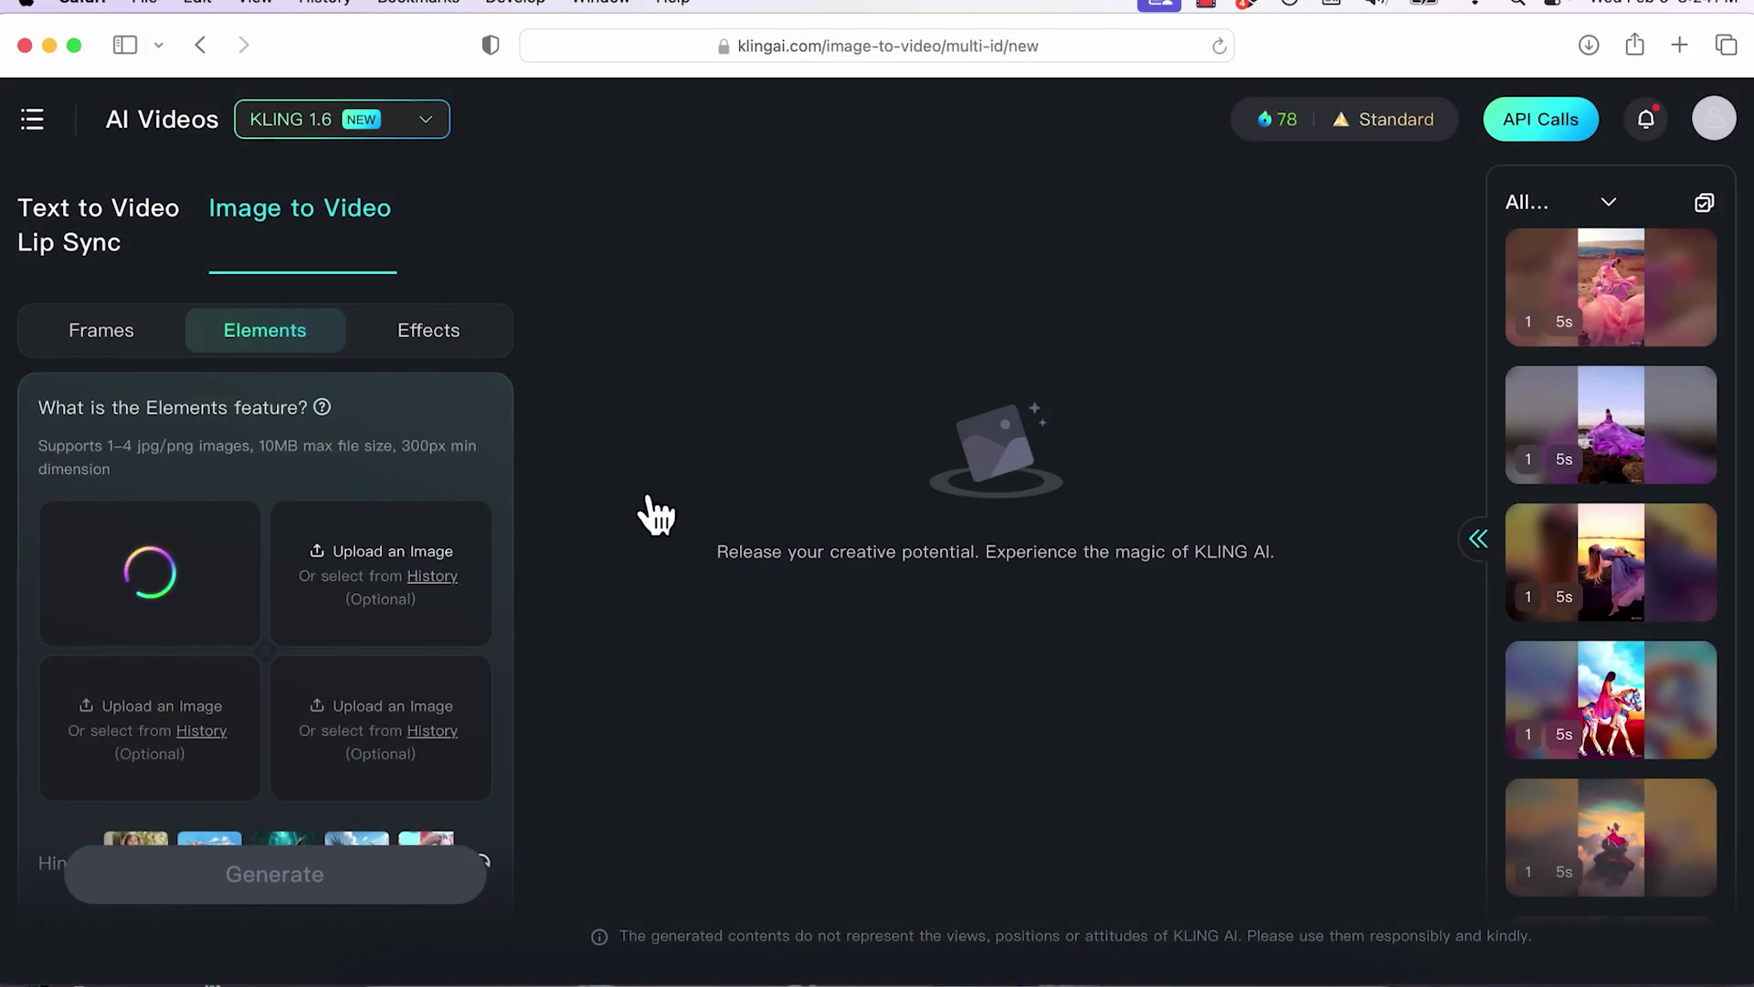
click(784, 431)
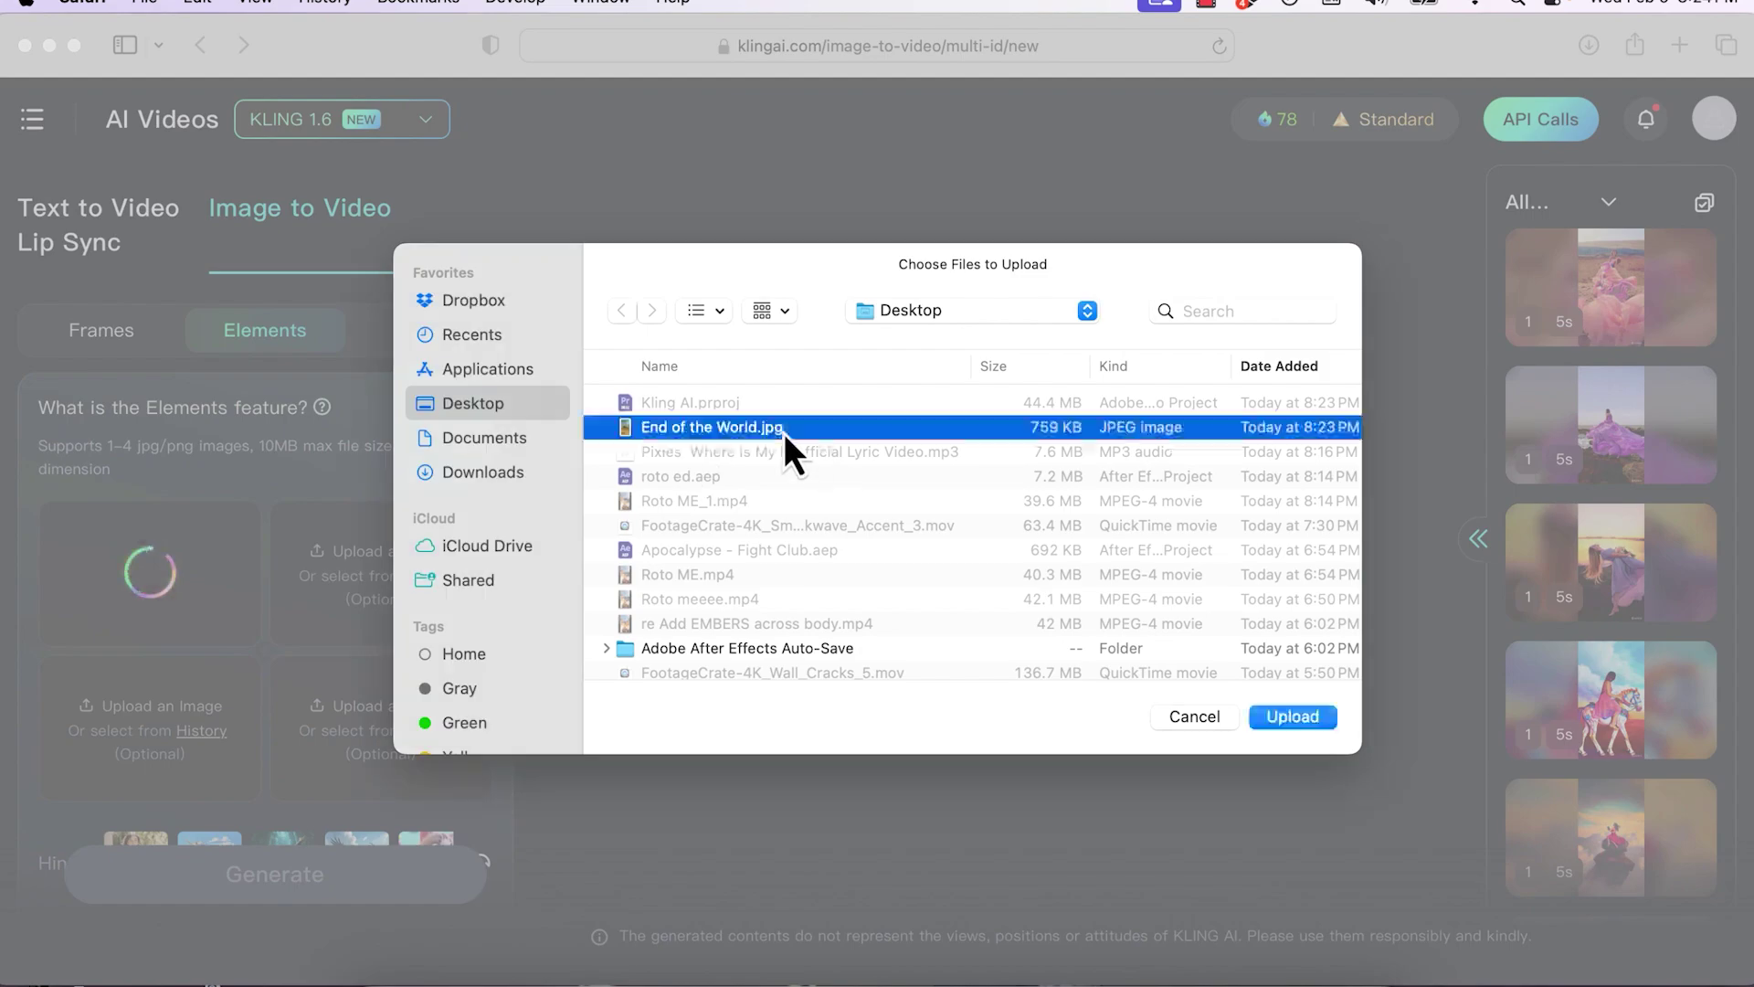
double_click(784, 433)
click(195, 717)
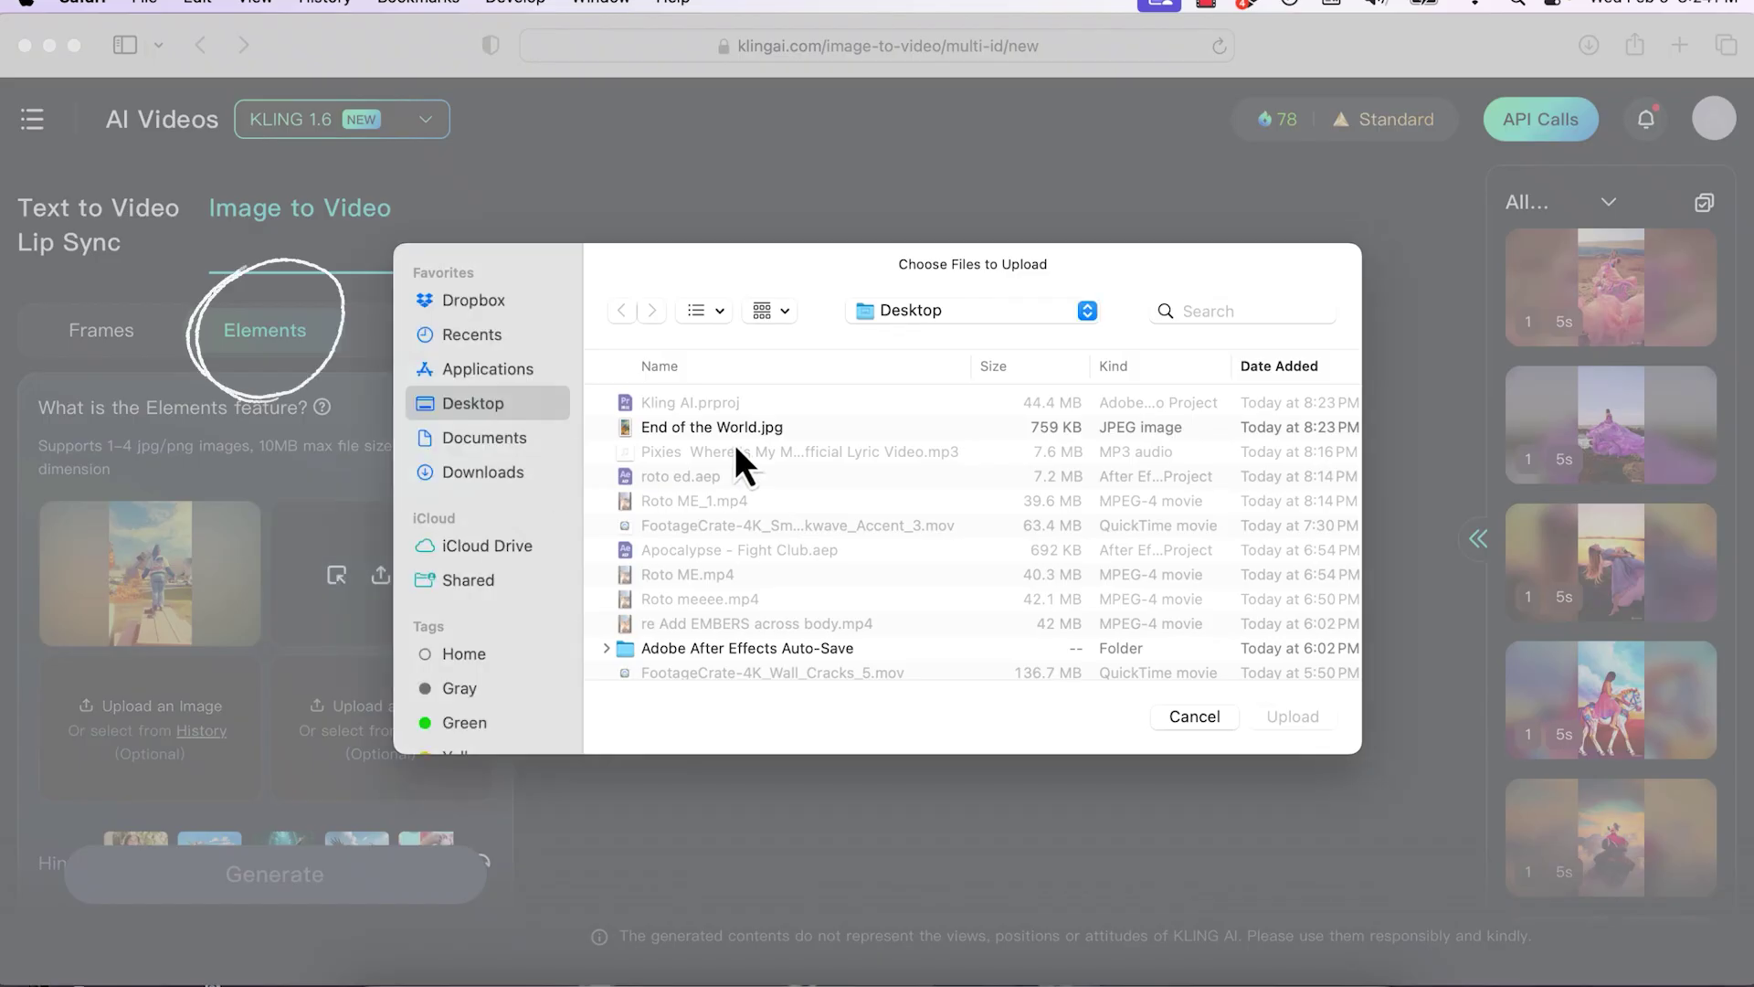
double_click(734, 434)
click(461, 699)
double_click(764, 428)
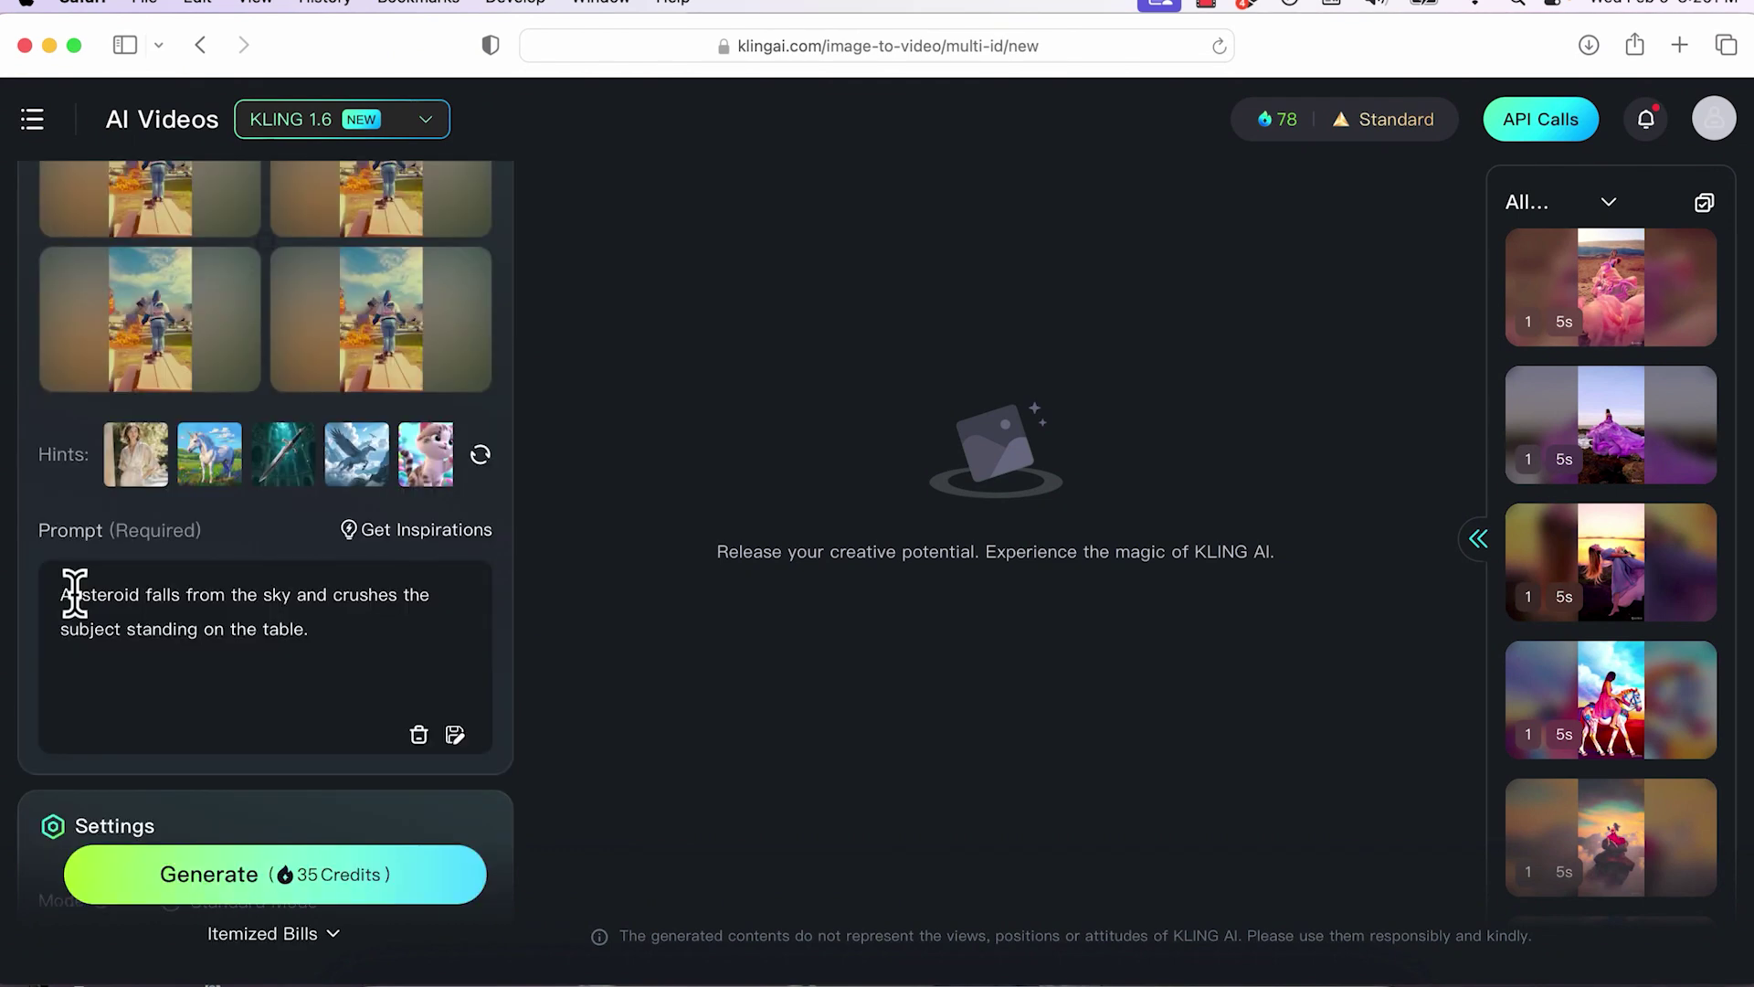
Correct the prompt's first word and set the aspect ratio to 9:16
click(77, 594)
text(a)
click(178, 594)
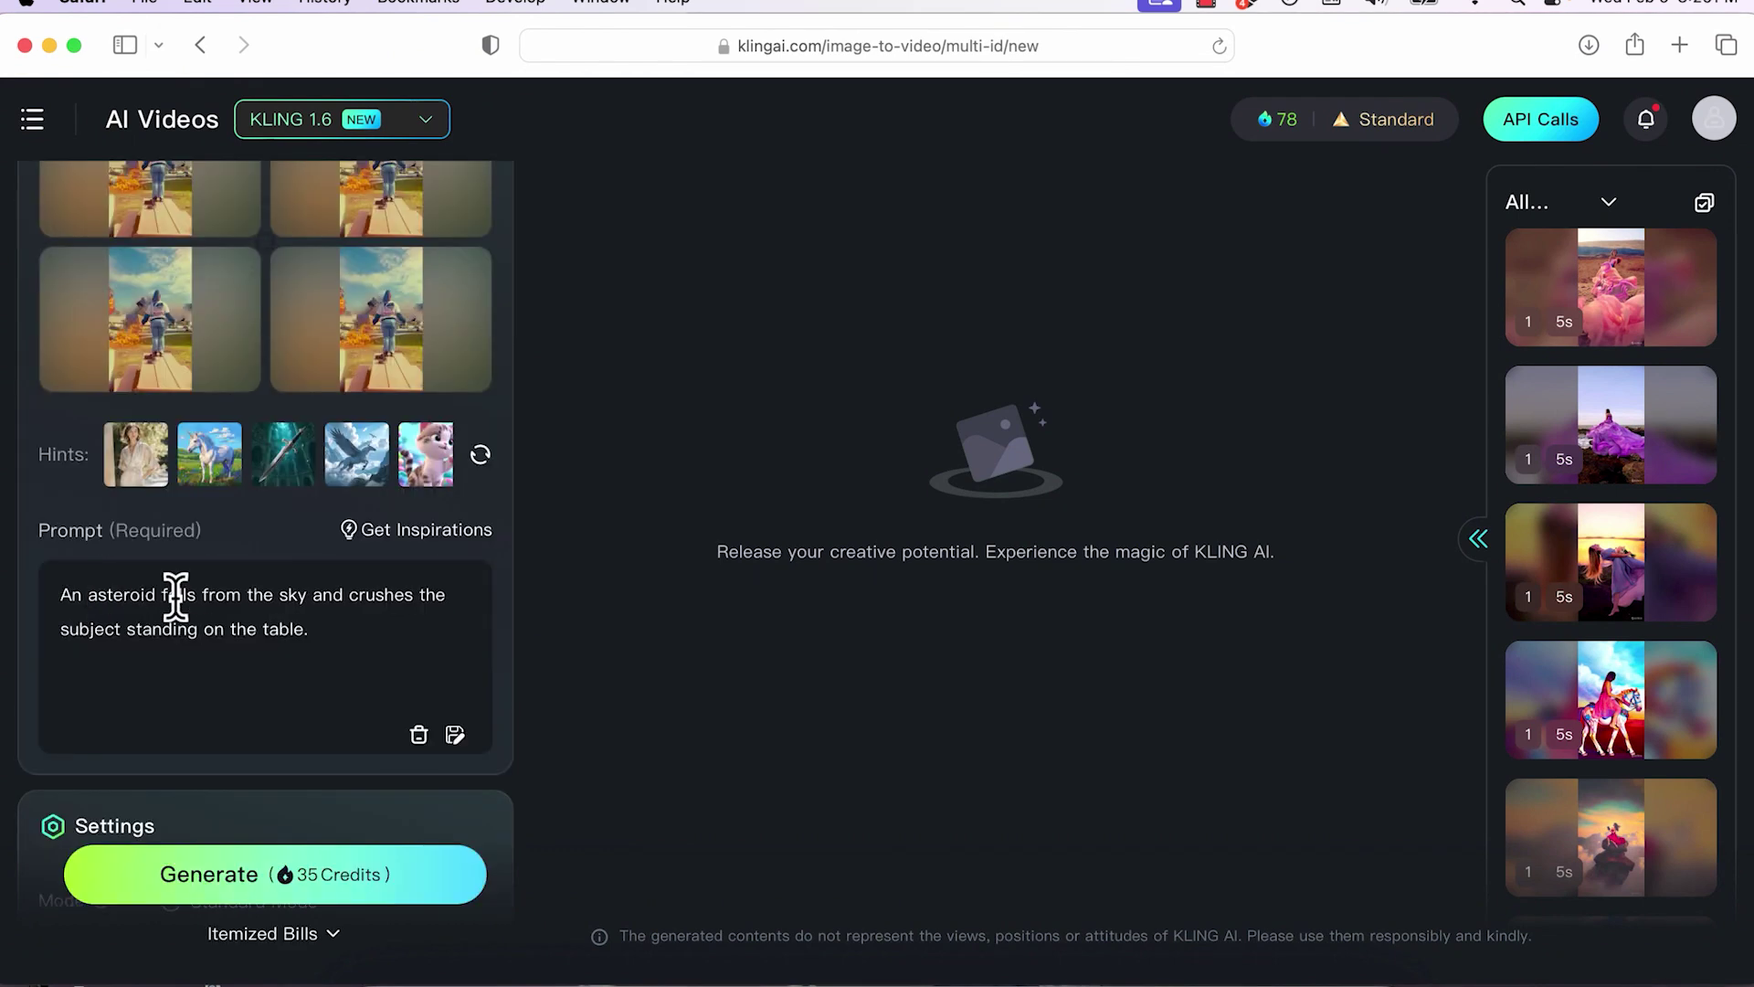
click(334, 627)
scroll(329, 799, down, 5)
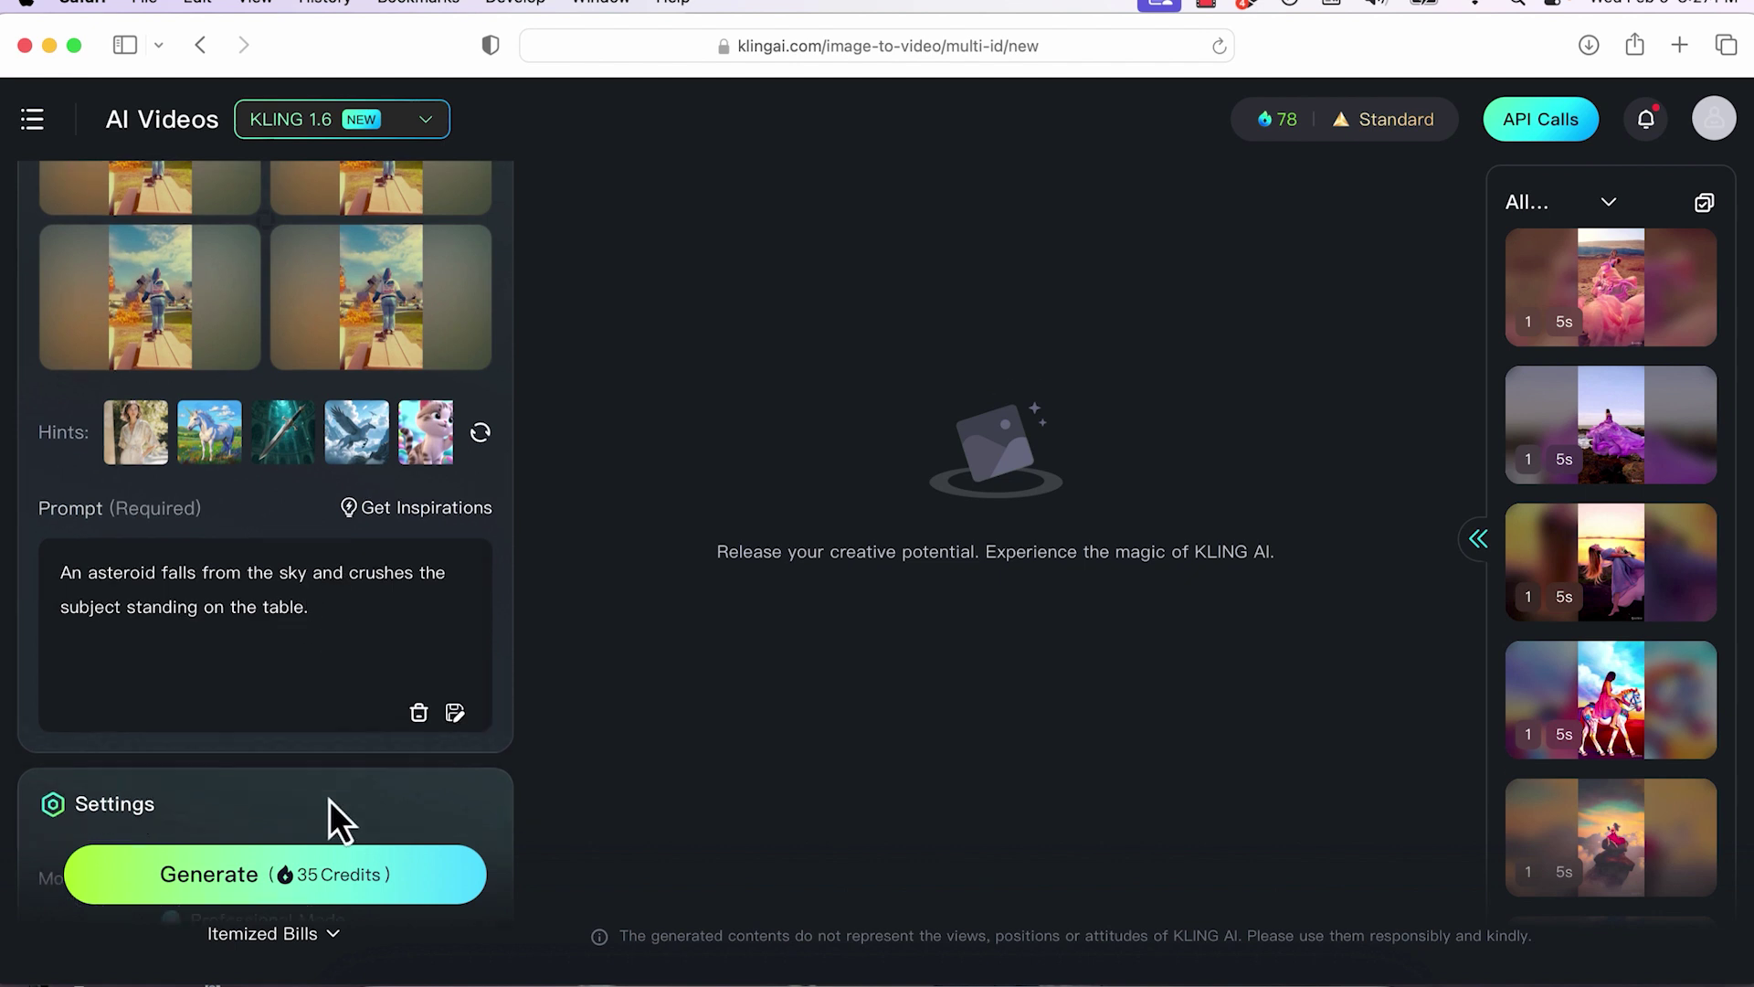
click(135, 603)
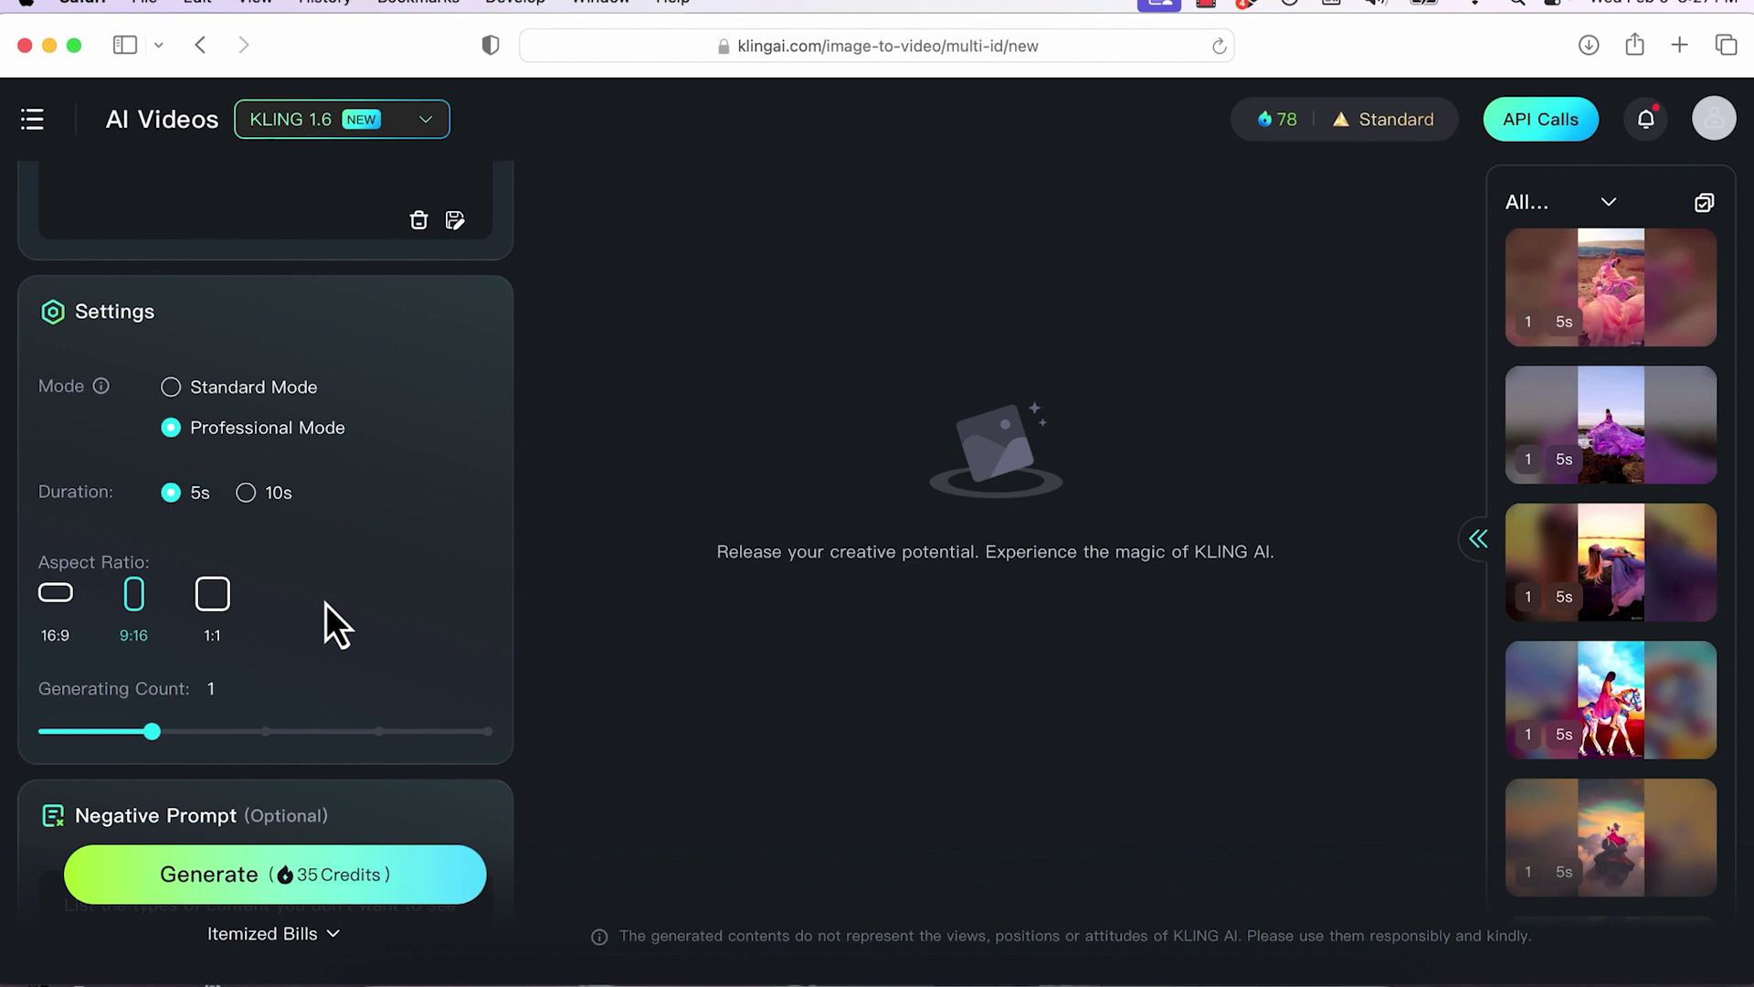
Add 'Low quality' as the negative prompt and generate the video
scroll(325, 603, down, 3)
click(212, 696)
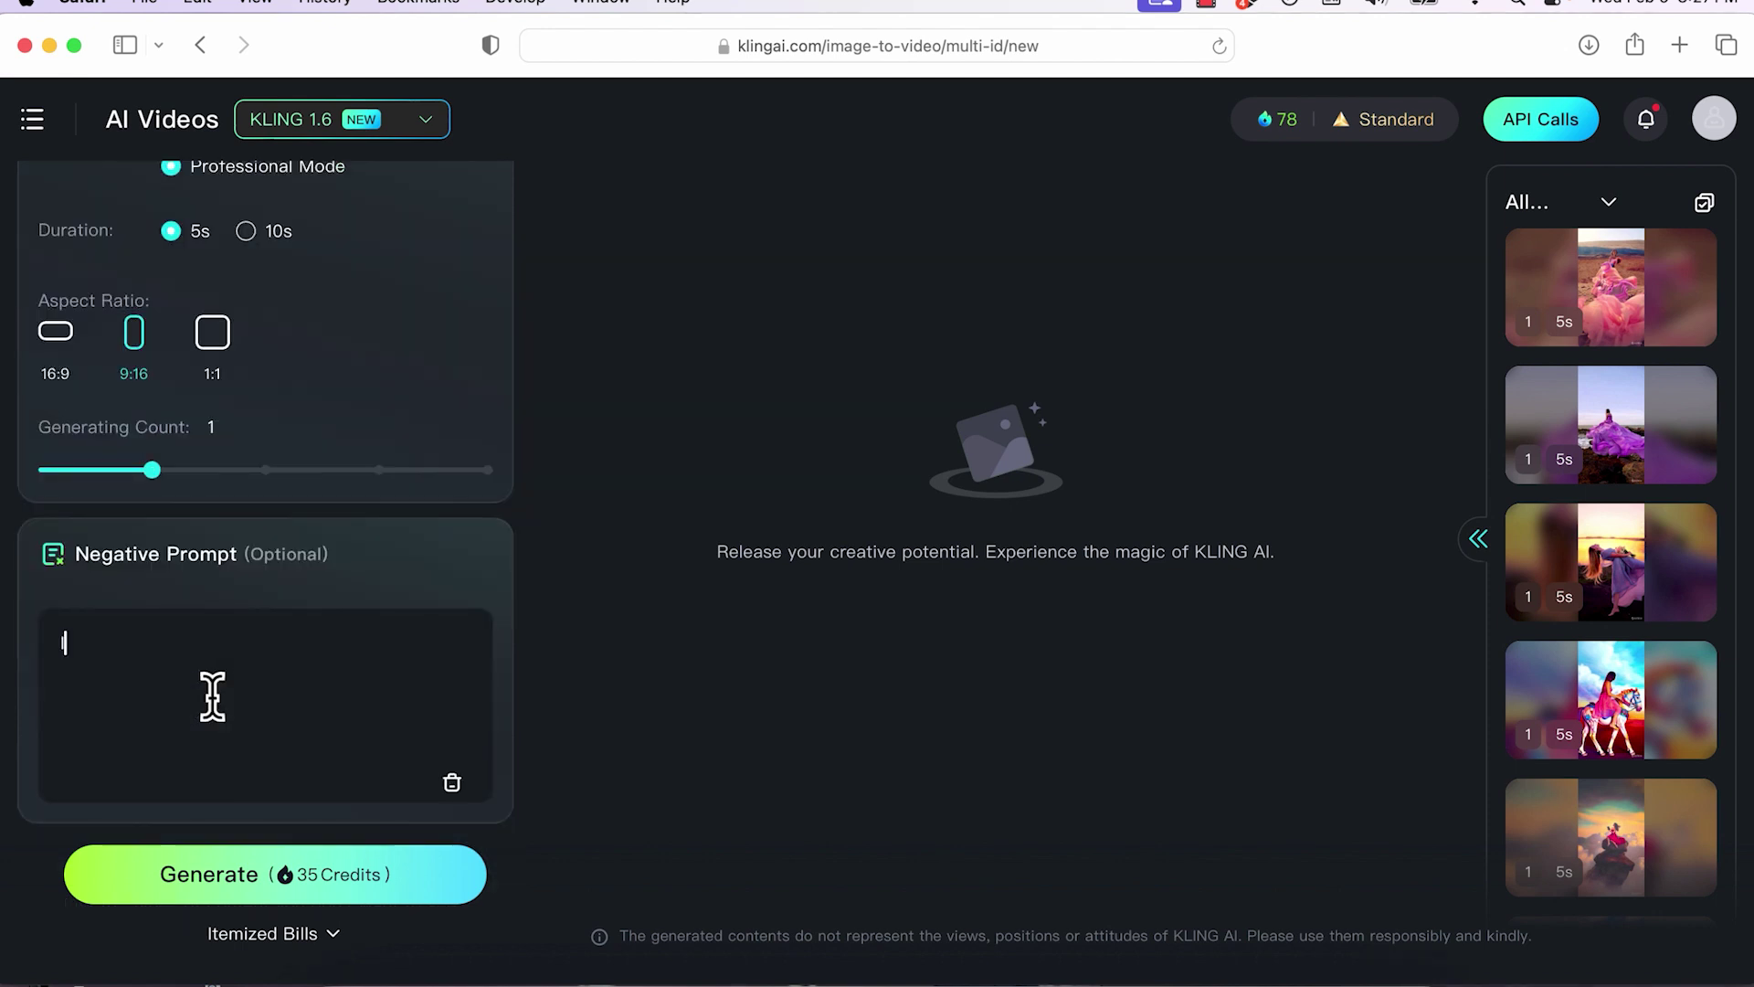
text(Low quality)
click(402, 879)
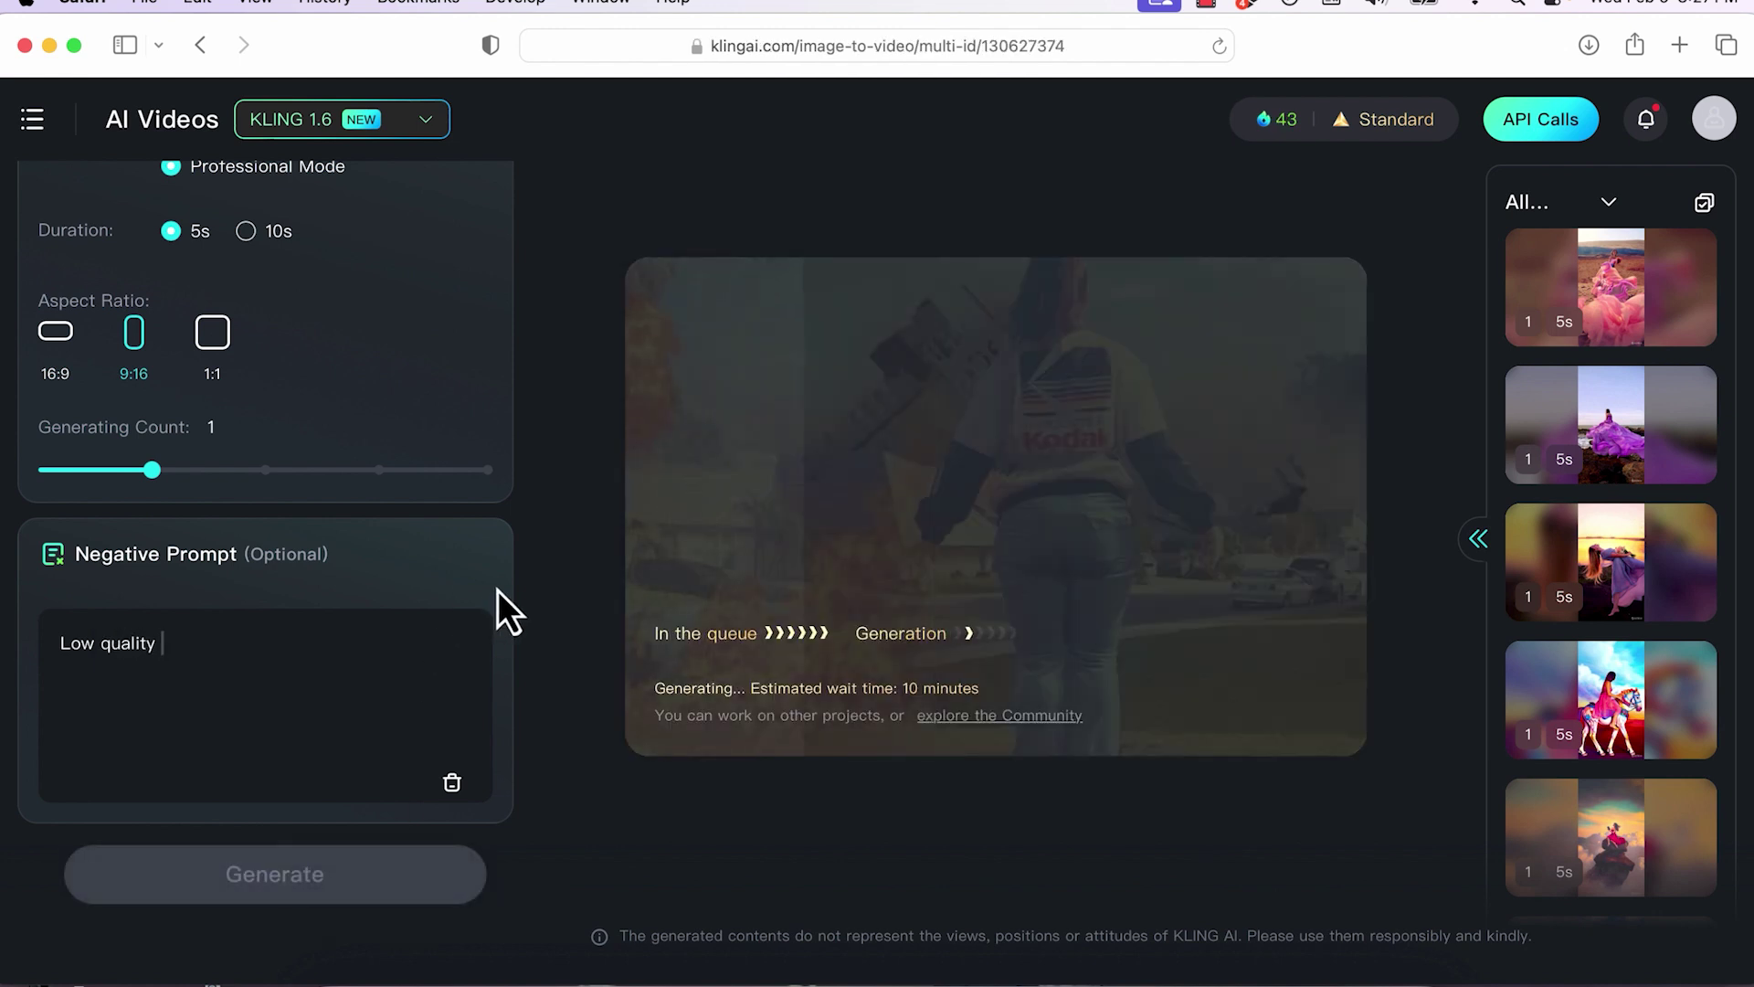
click(1160, 4)
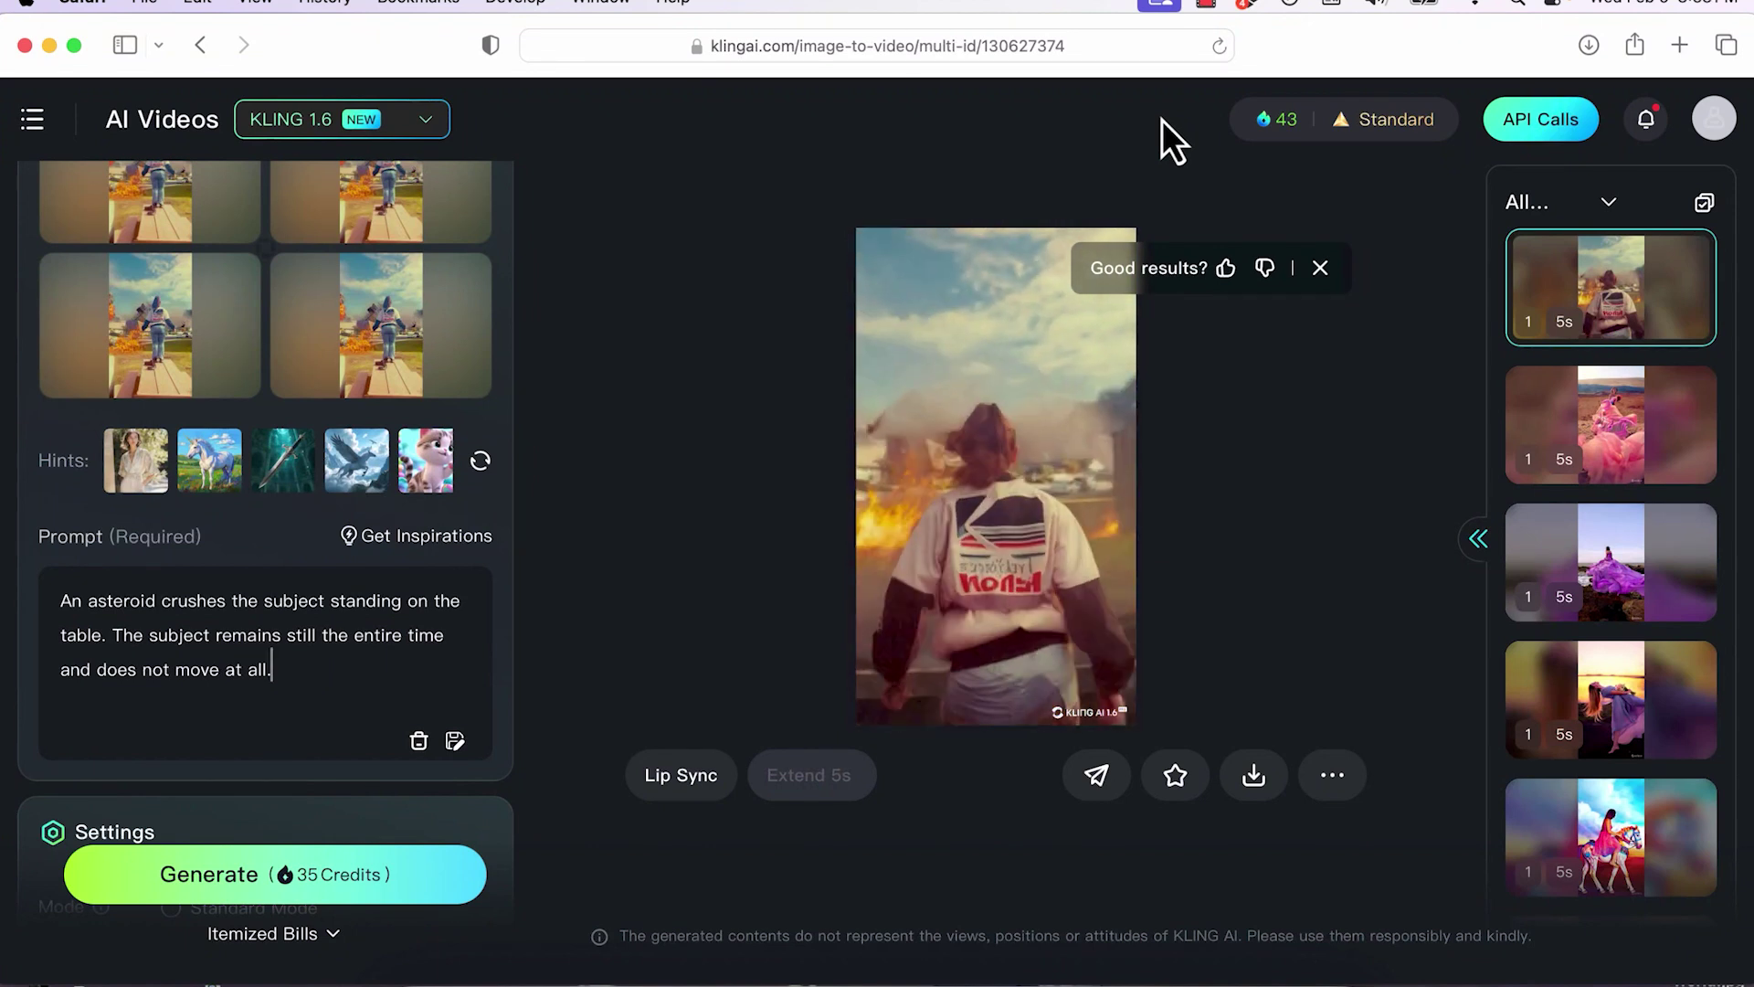
mouse_move(720, 336)
scroll(497, 470, up, 5)
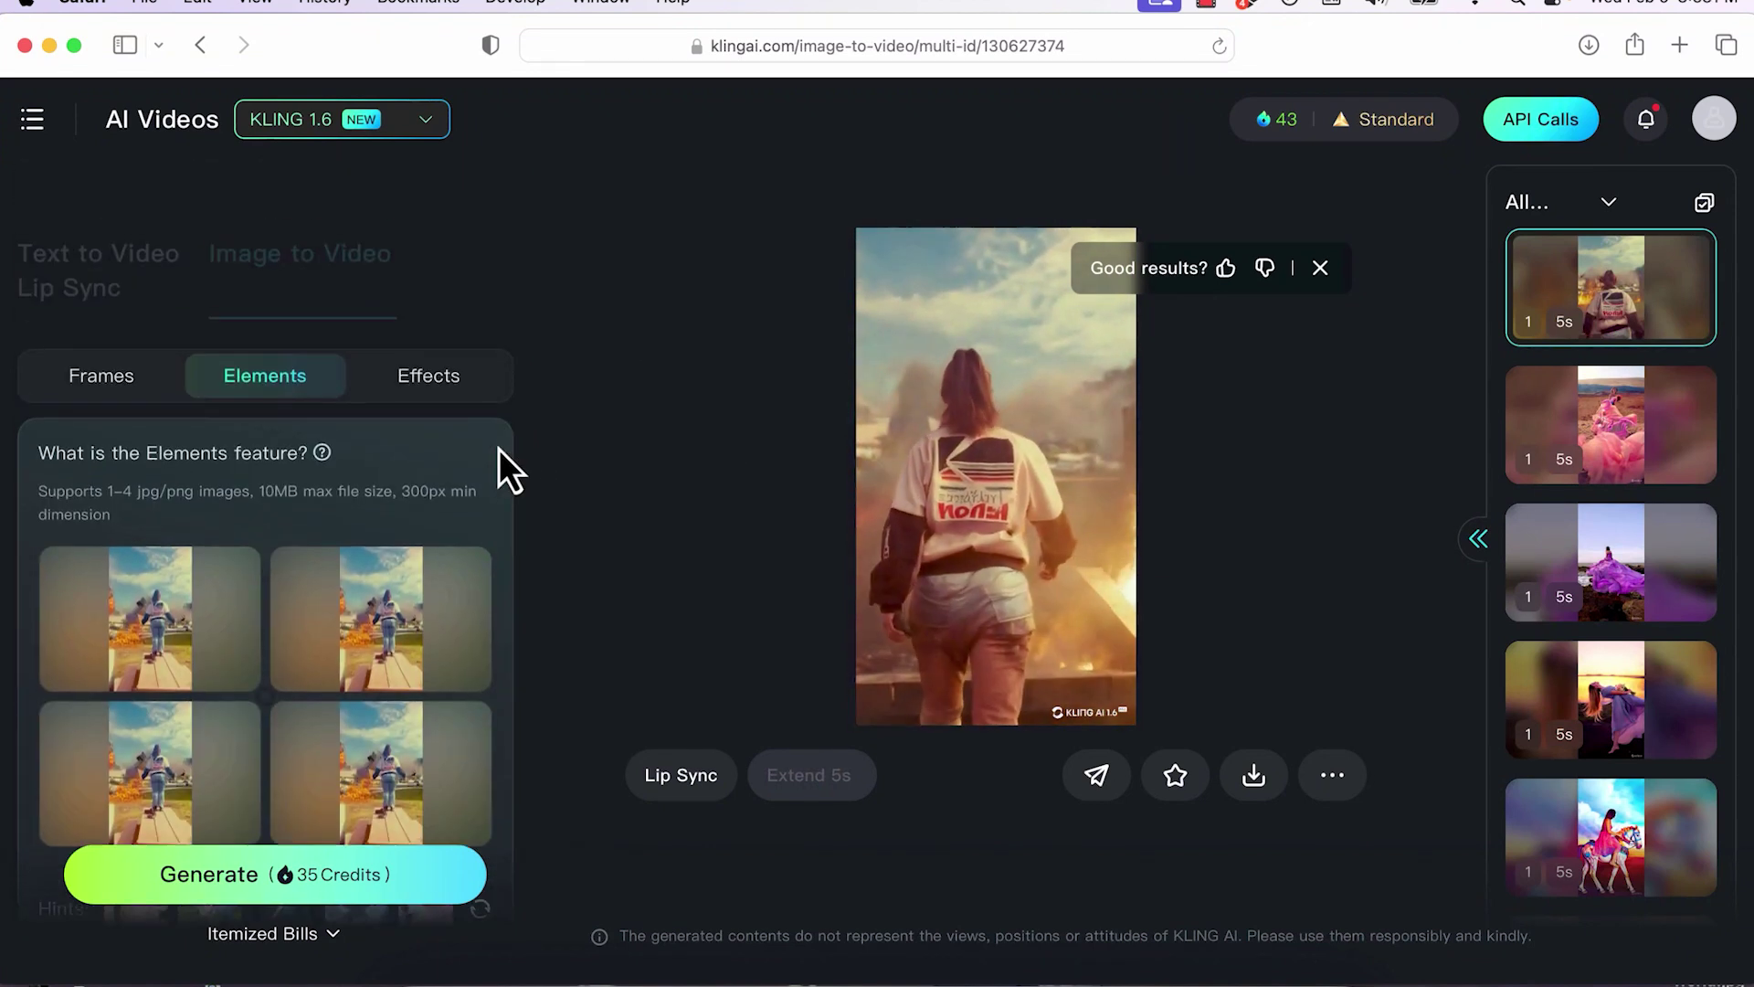
Switch to Frames mode, keeping the start image, and choose the end frame
click(108, 343)
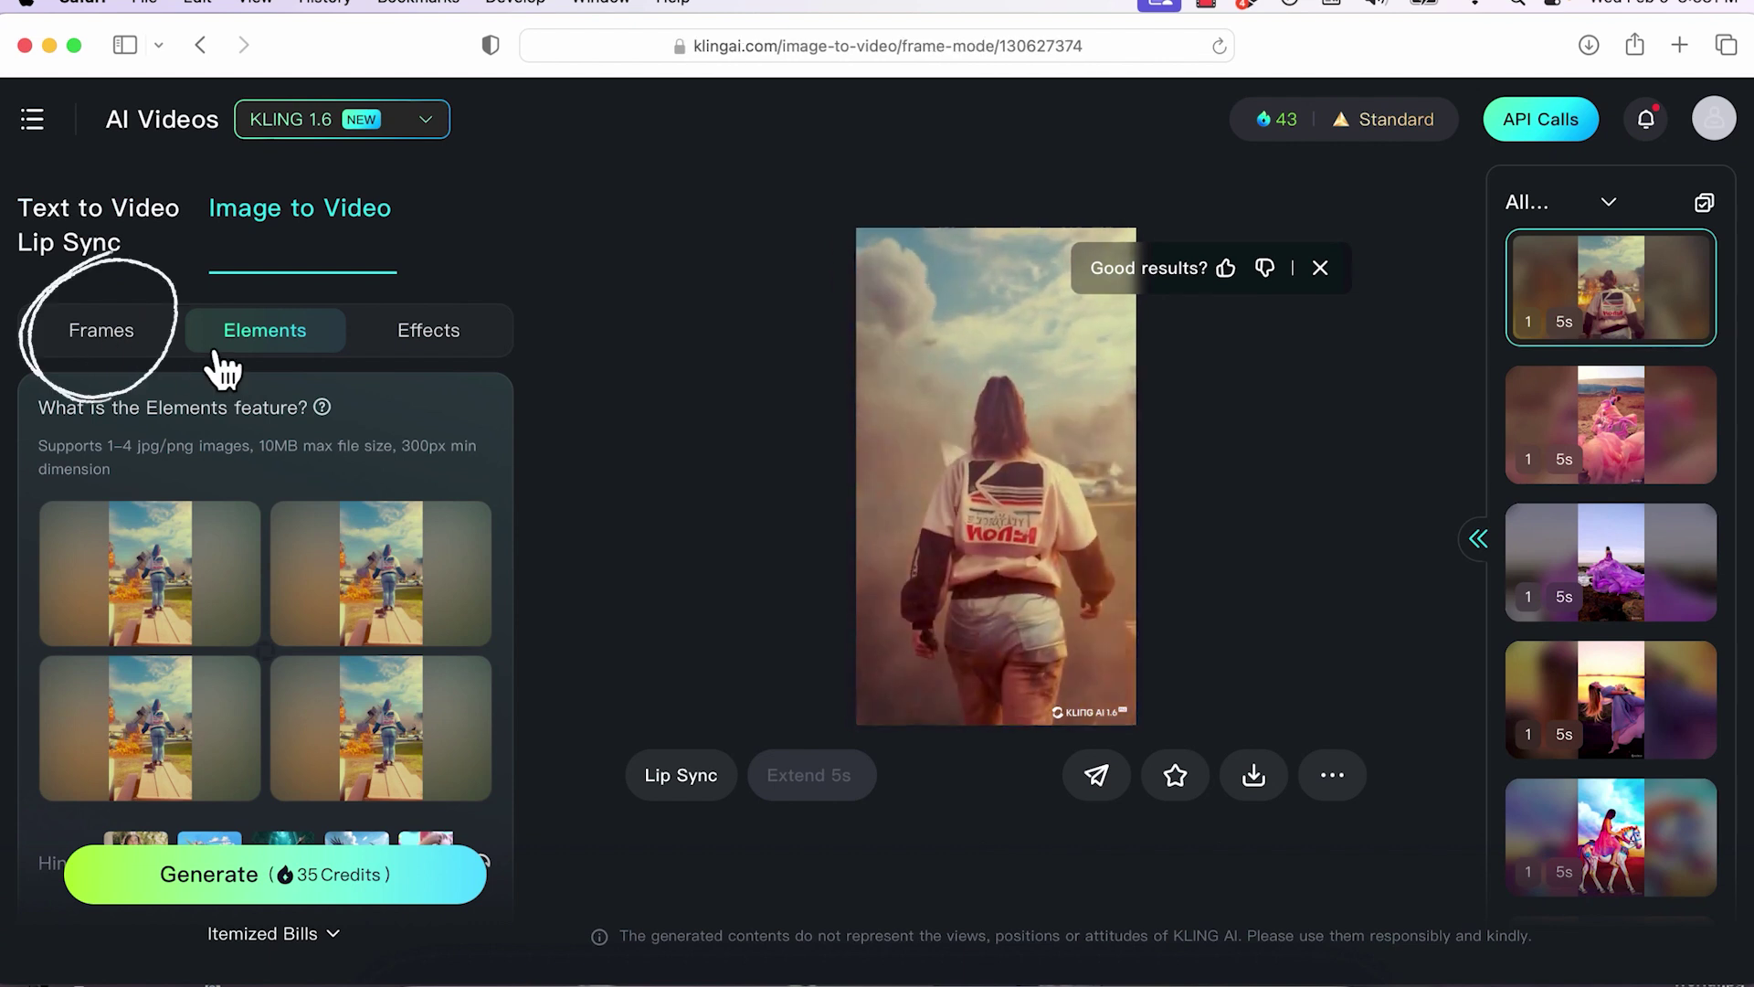
mouse_move(176, 728)
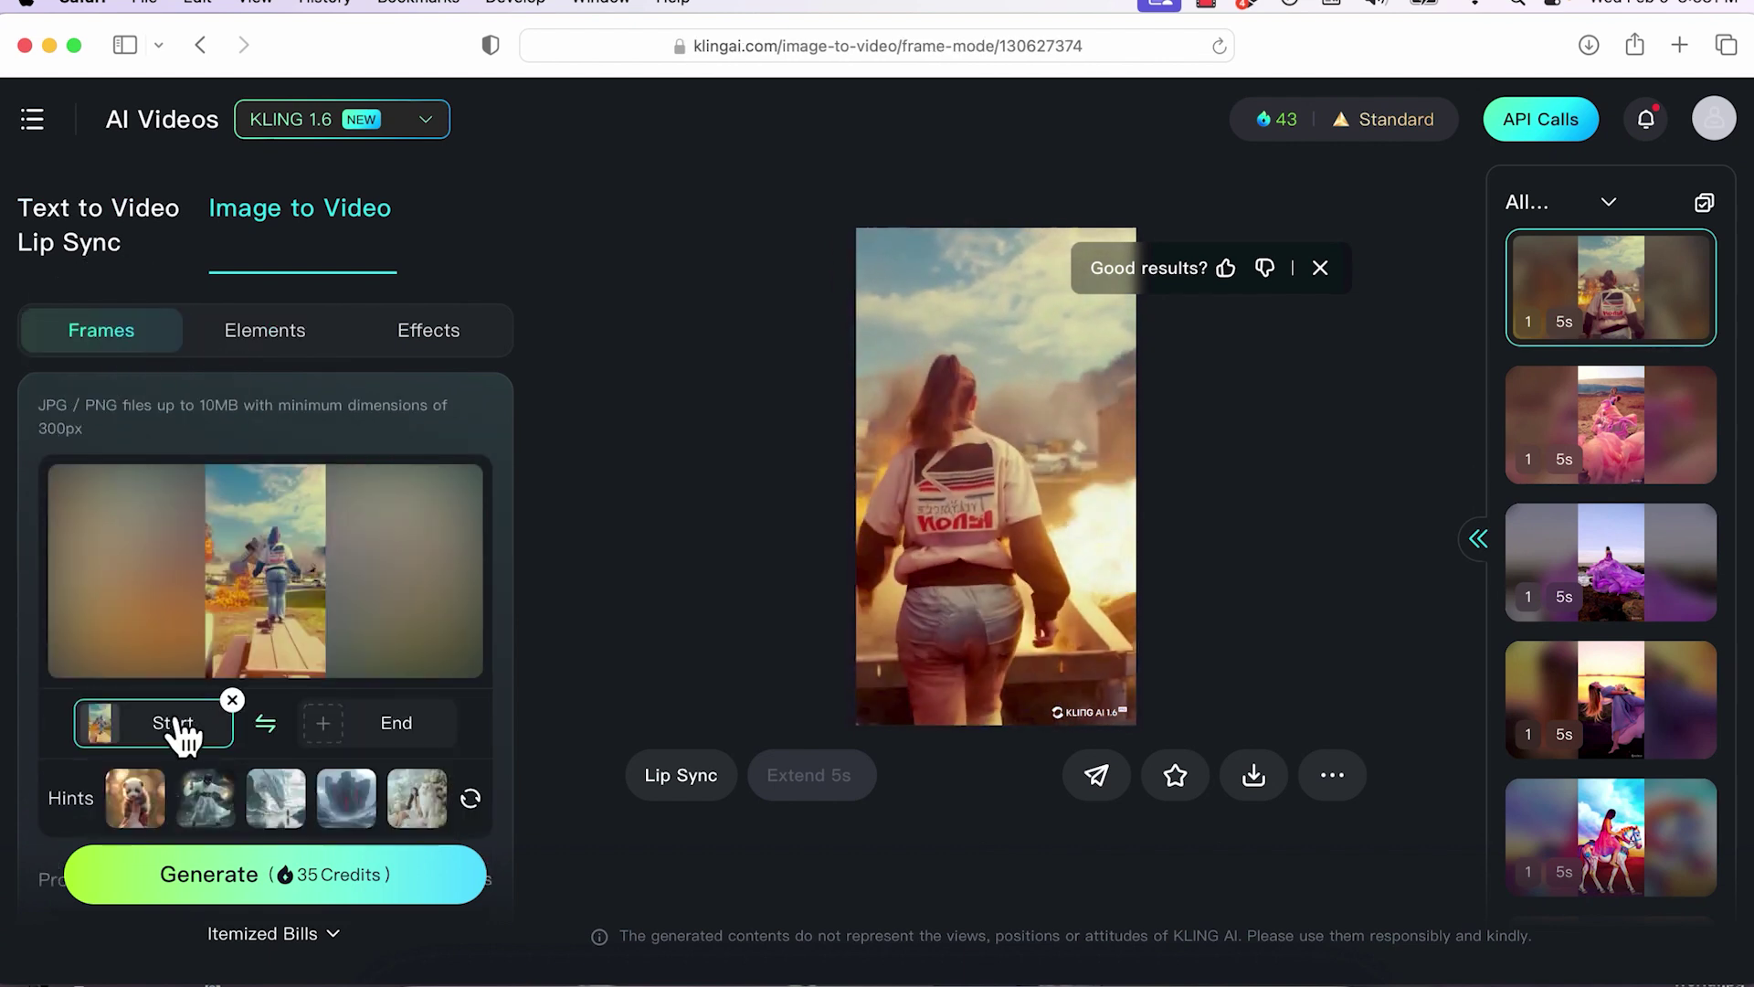
click(398, 731)
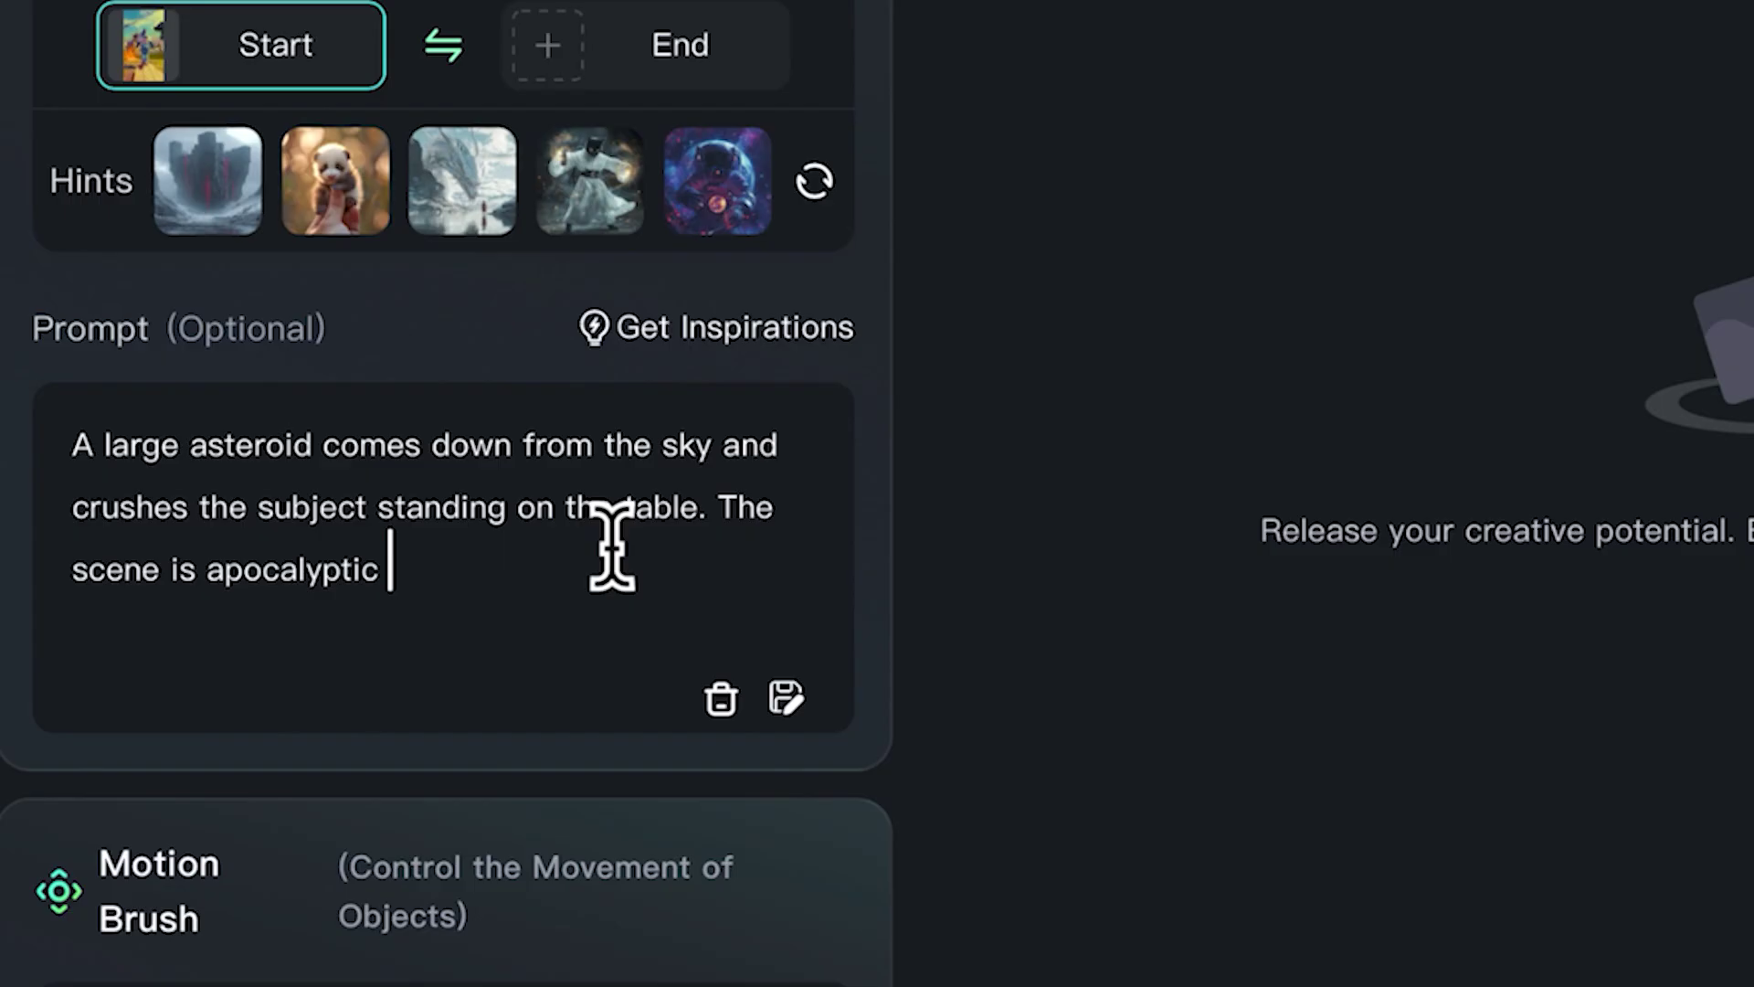
Enter 'Low quality' as the negative prompt and generate the asteroid clip
scroll(702, 881, down, 10)
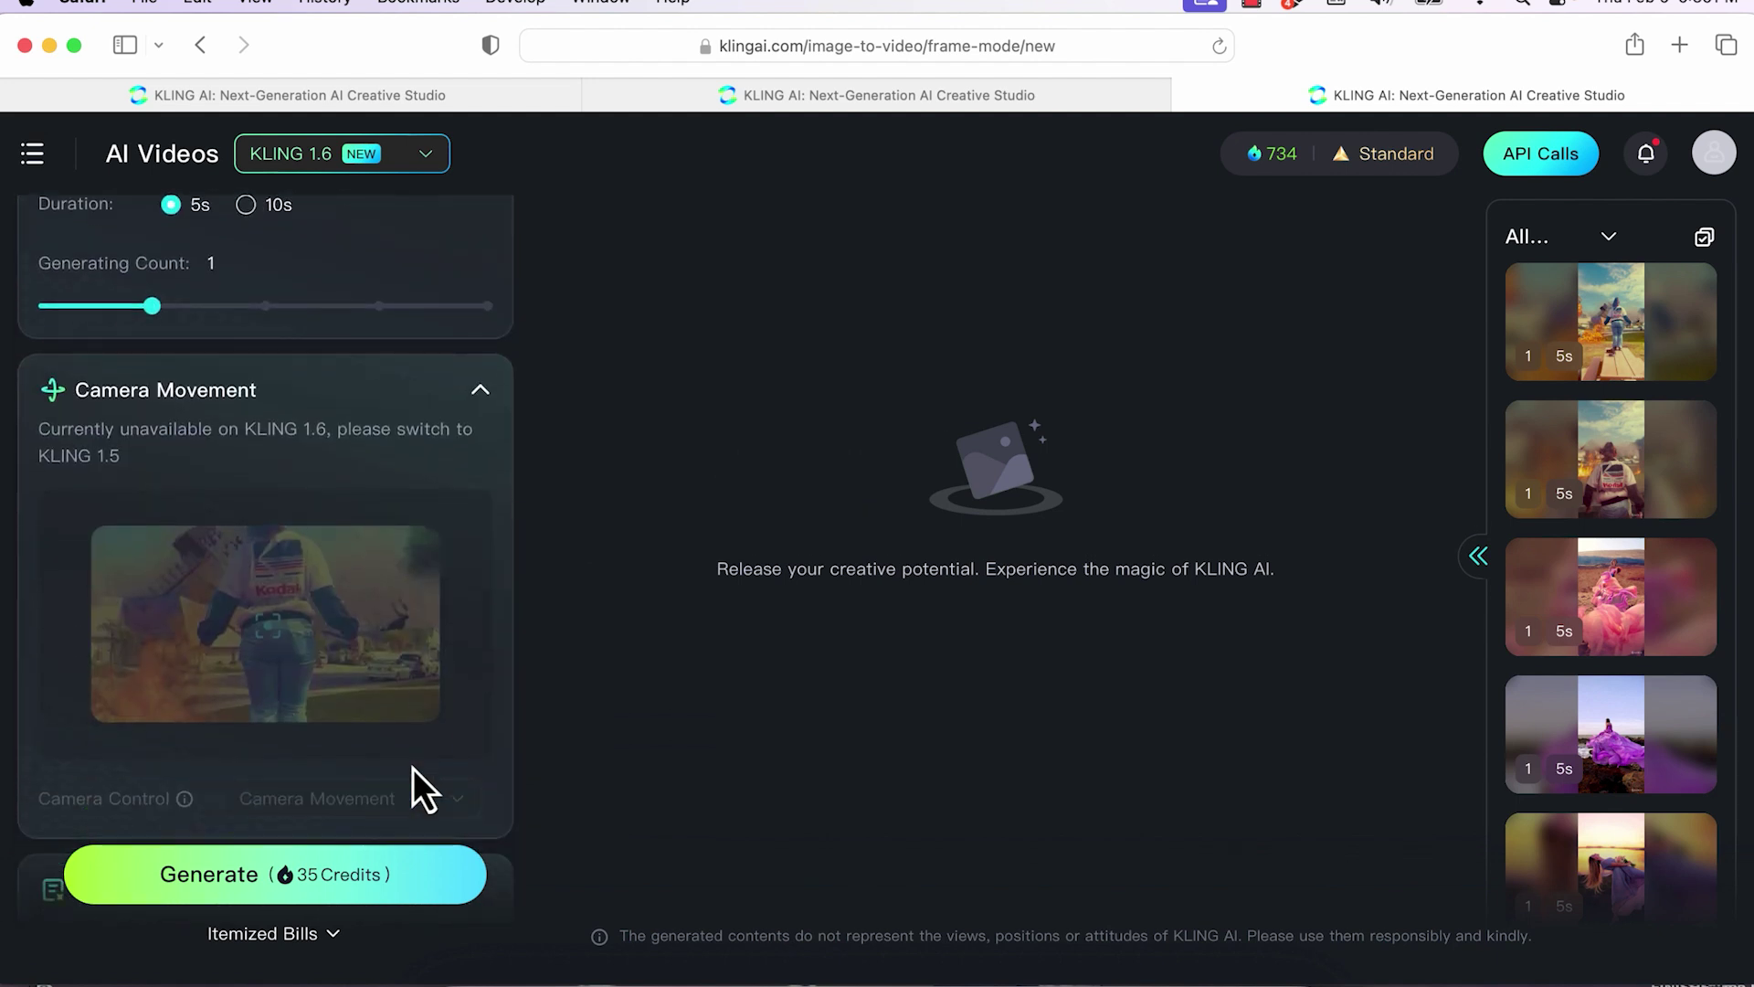
scroll(413, 769, down, 5)
scroll(413, 769, up, 4)
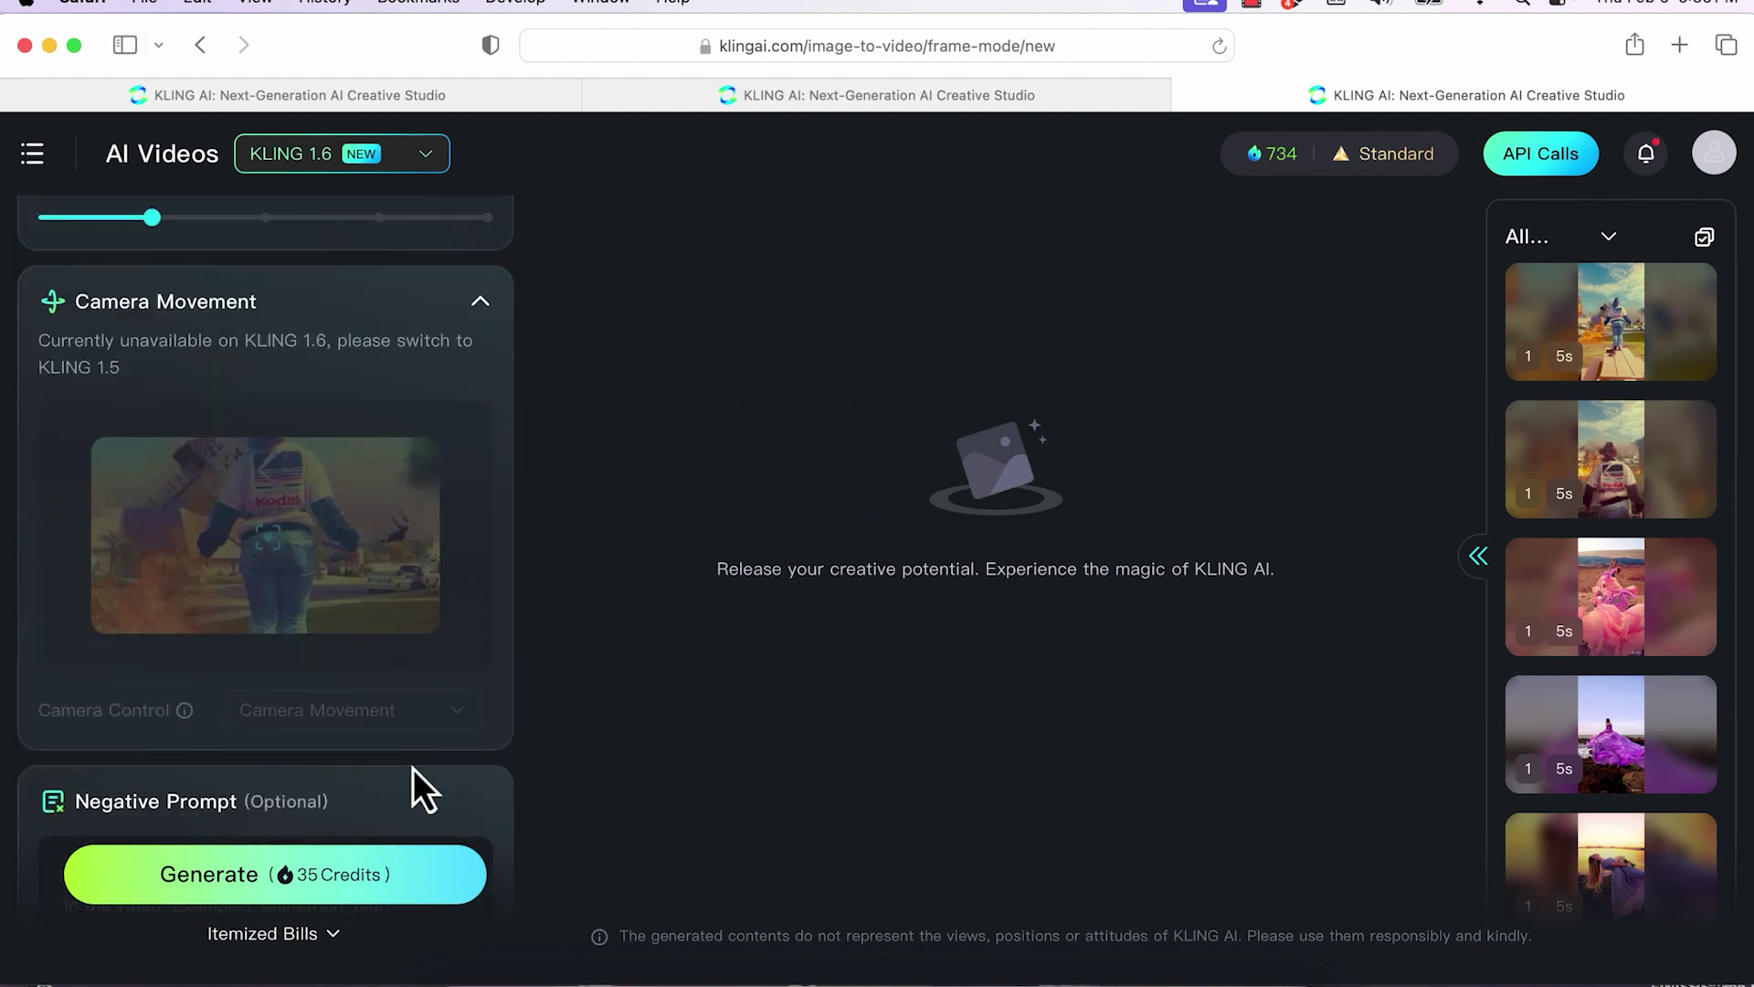
scroll(413, 769, down, 3)
click(285, 690)
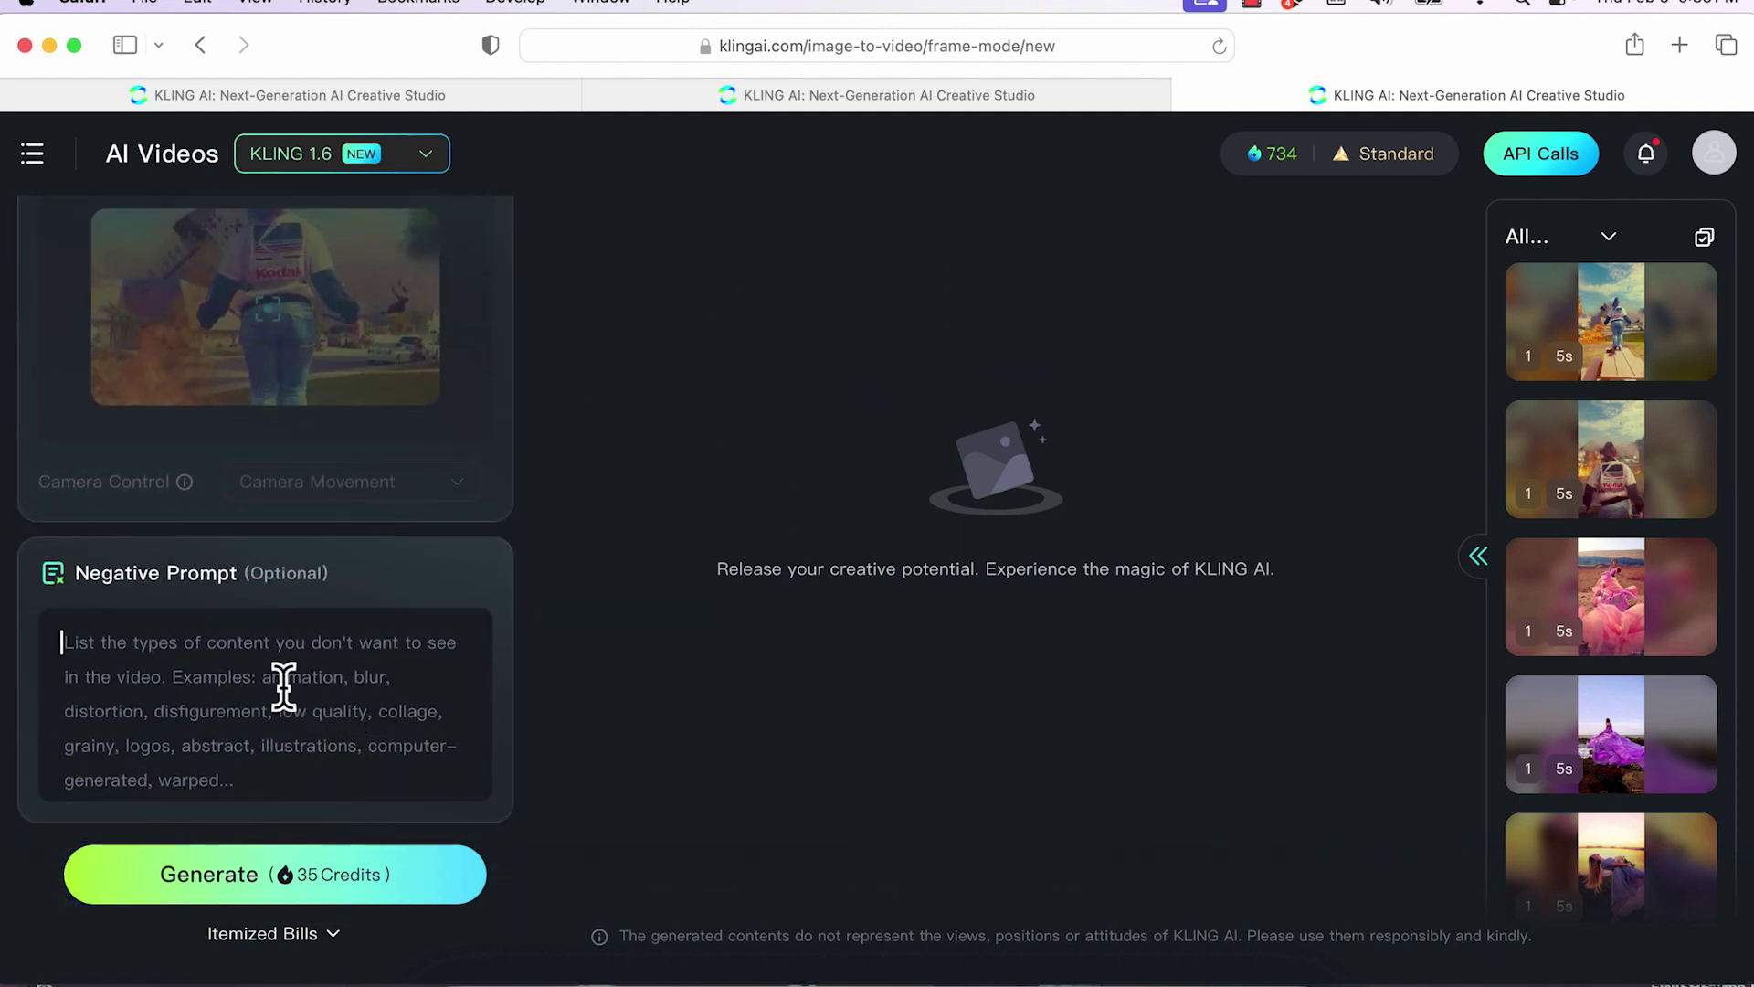
text(Low qu)
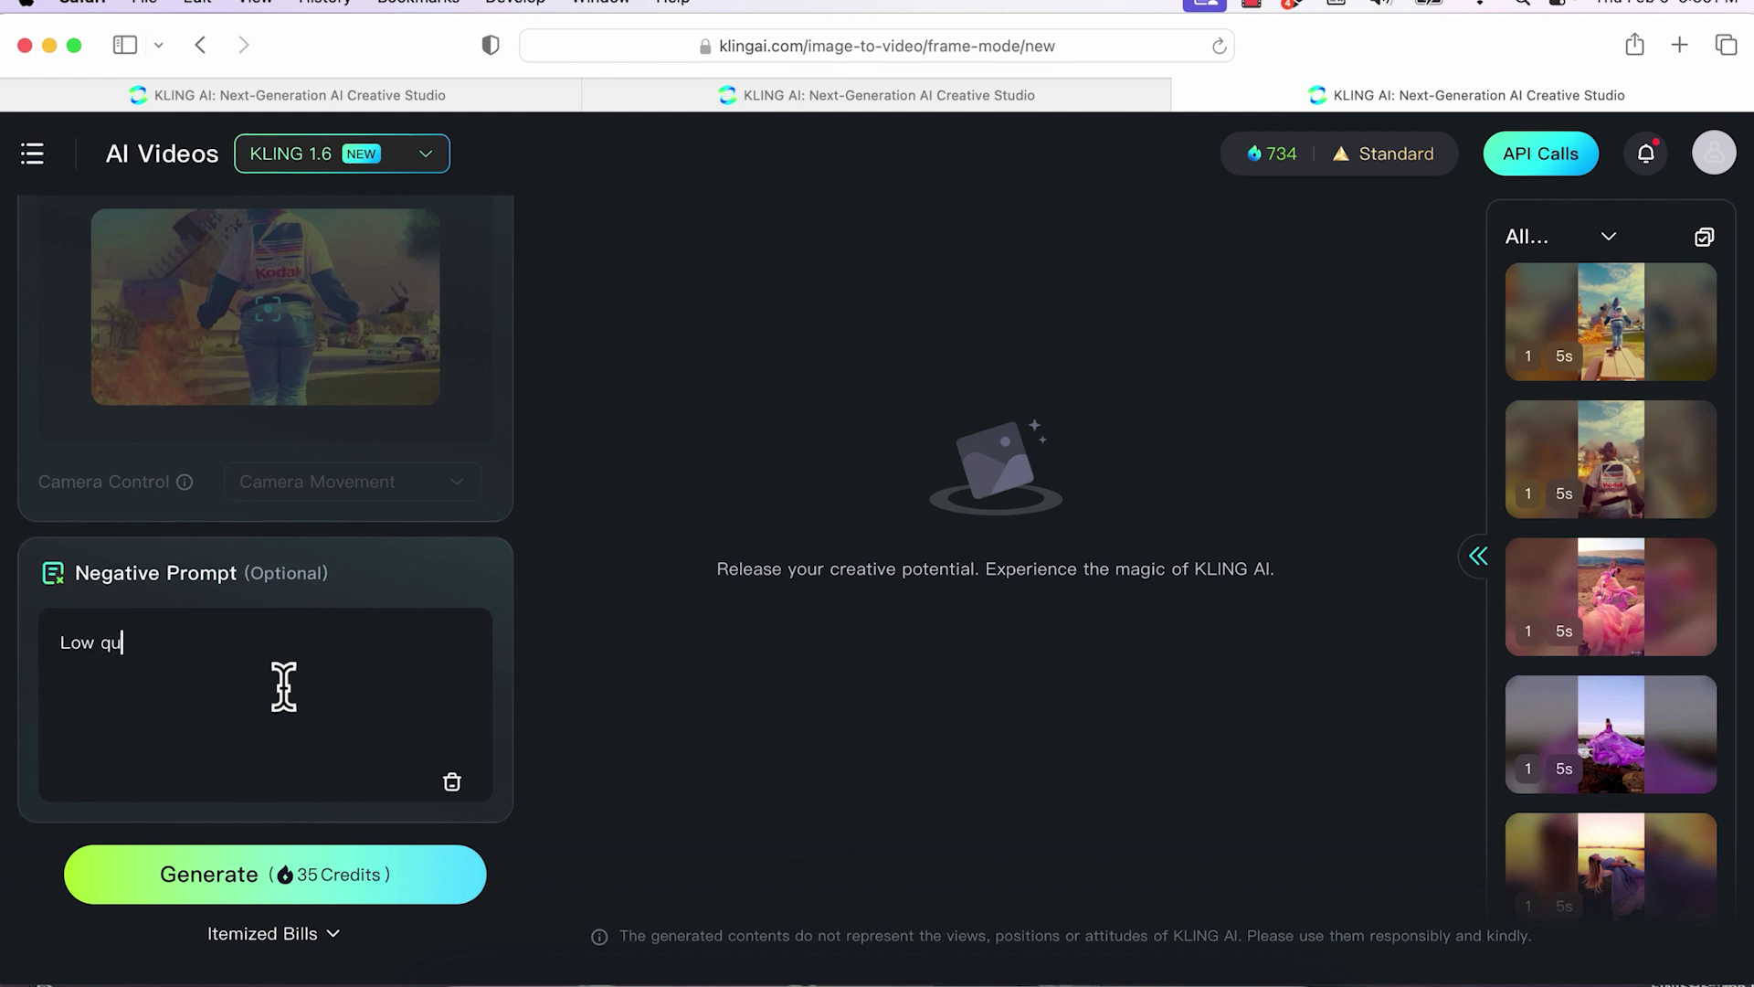
text(ali)
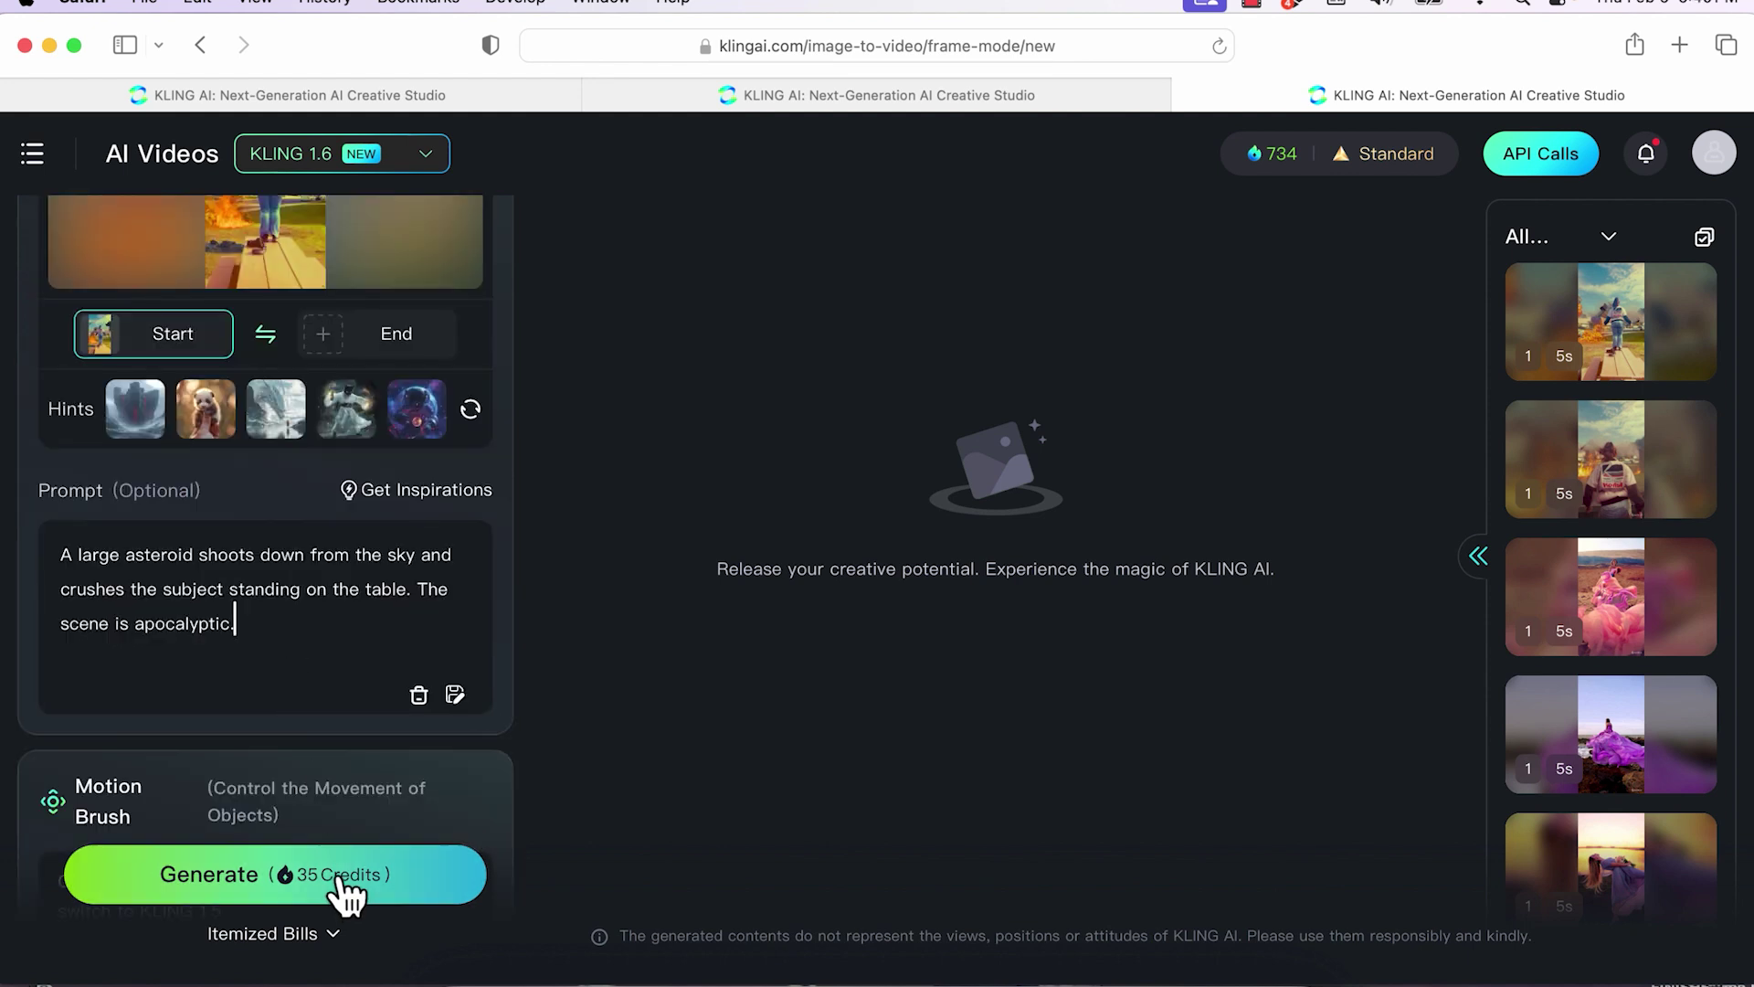
click(339, 879)
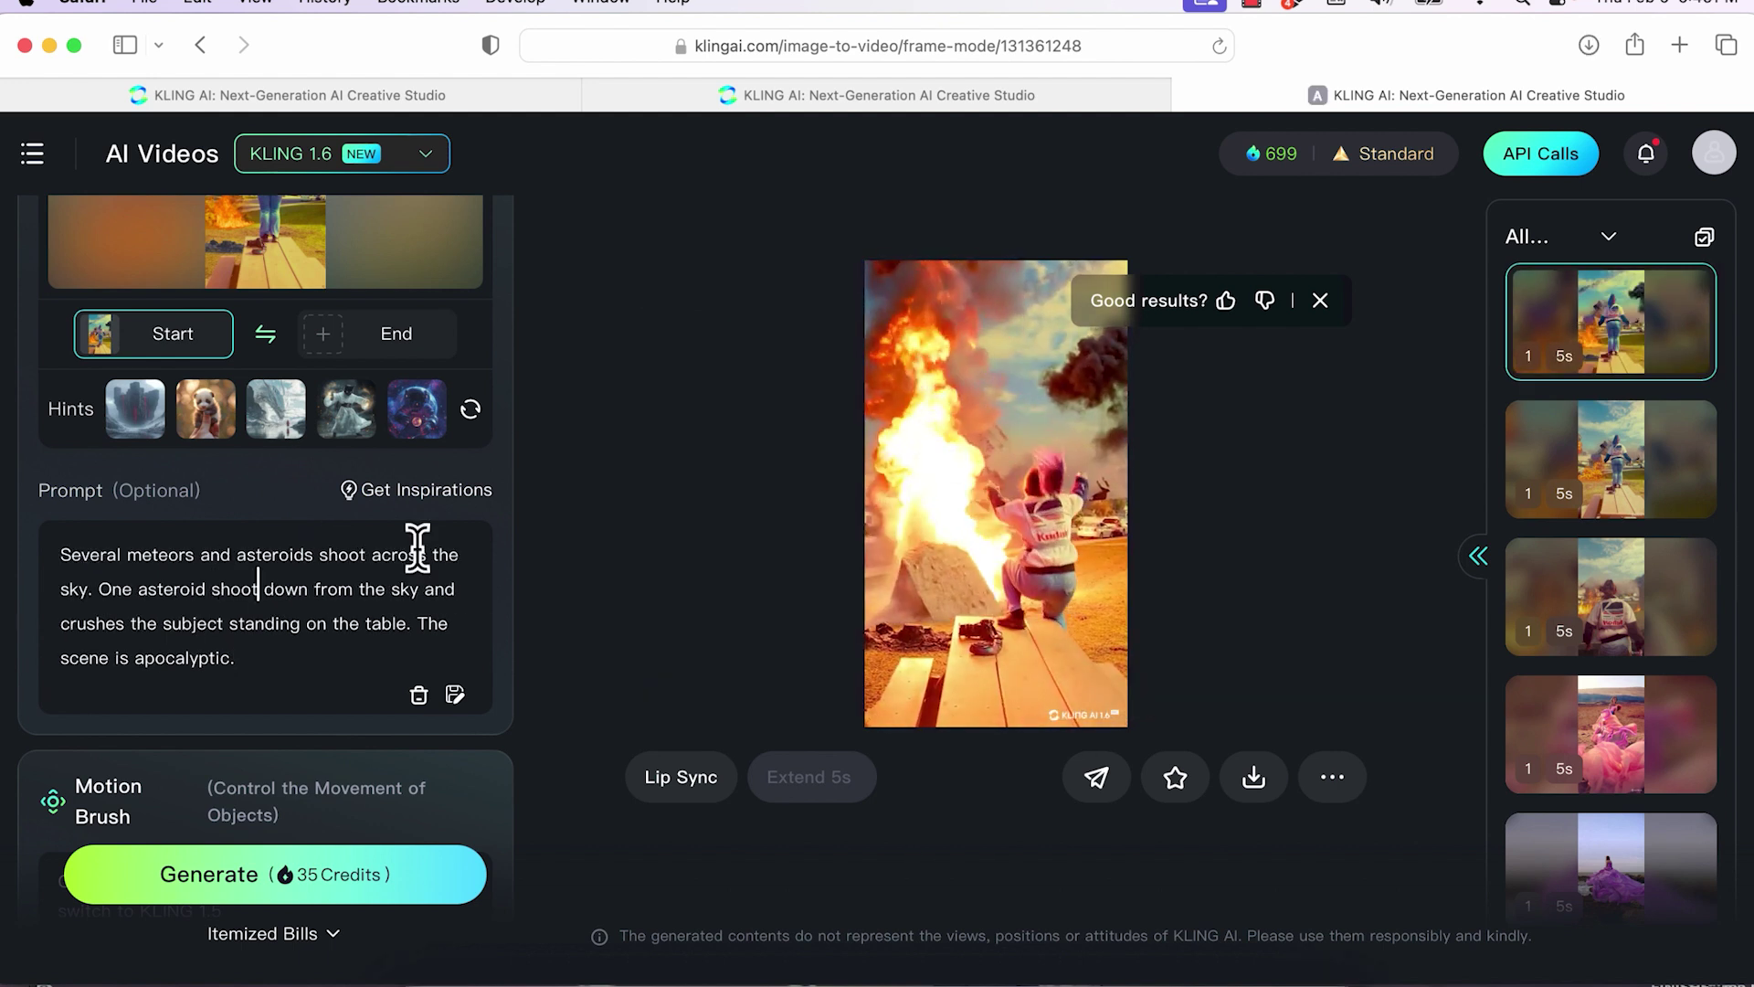
Rewrite the prompt so the asteroid collides with the subject, then regenerate
text(s down to the ground and collides with the subject standing on the table, causing a massive explosion)
scroll(275, 731, down, 10)
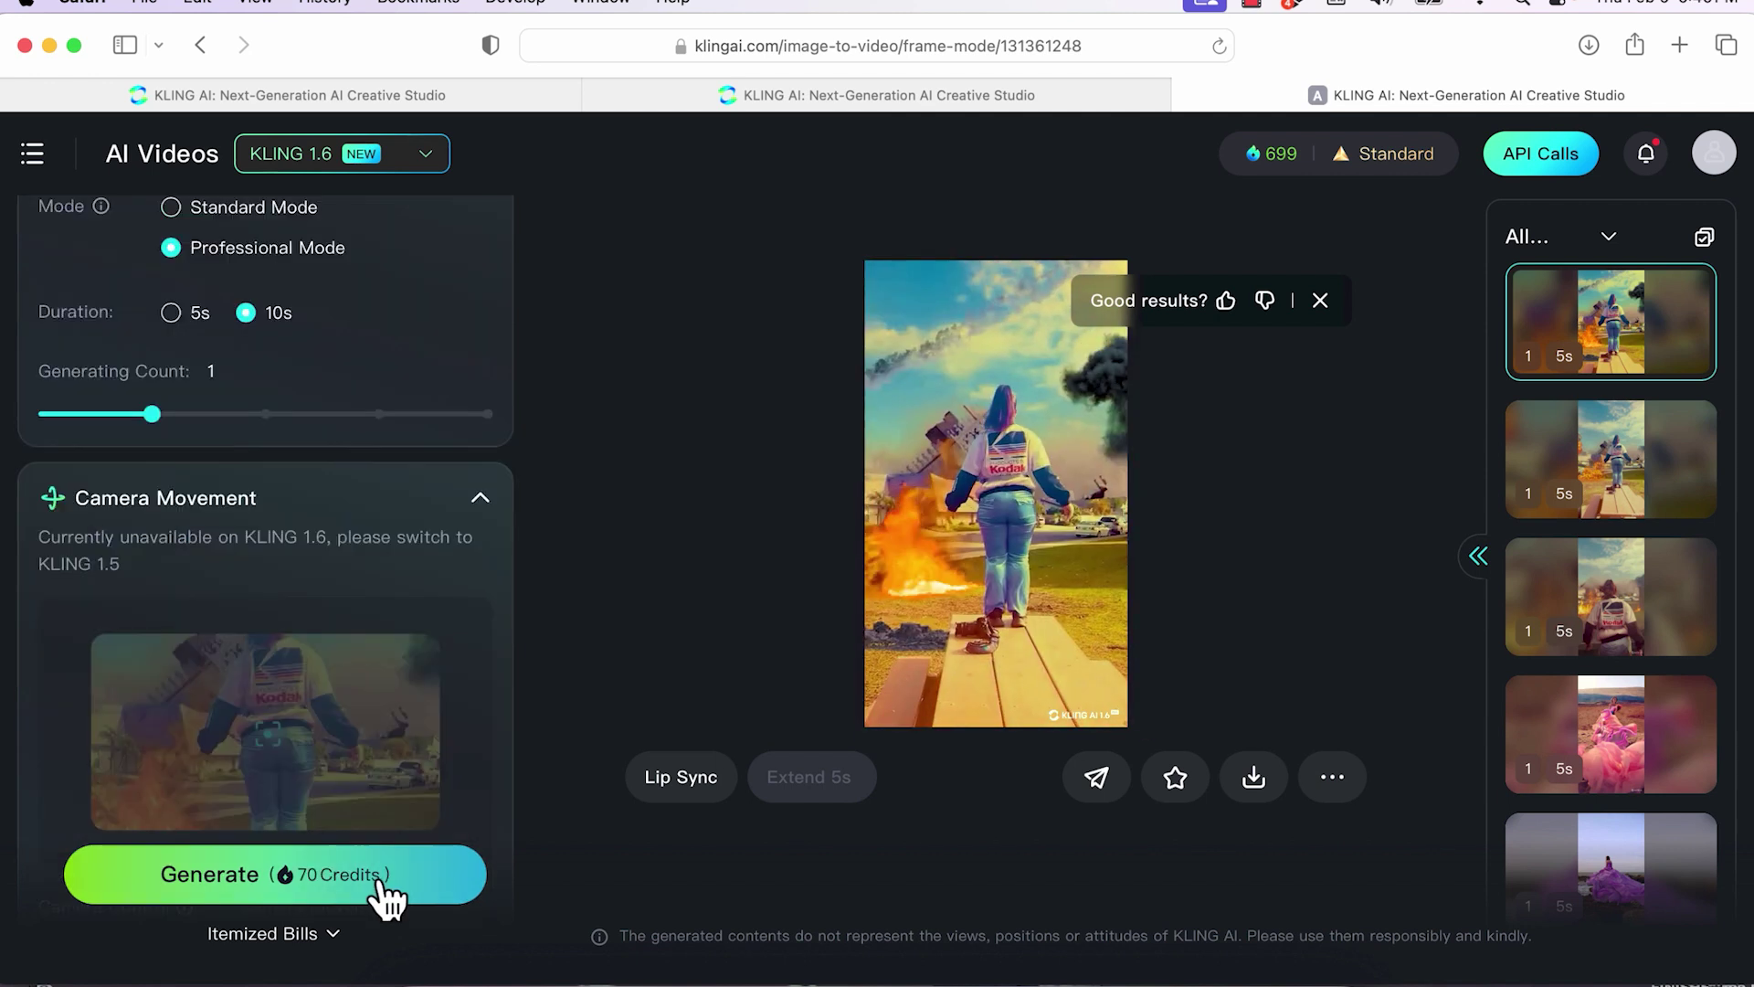
click(384, 890)
Download the new explosion clip without a watermark
scroll(457, 441, up, 2)
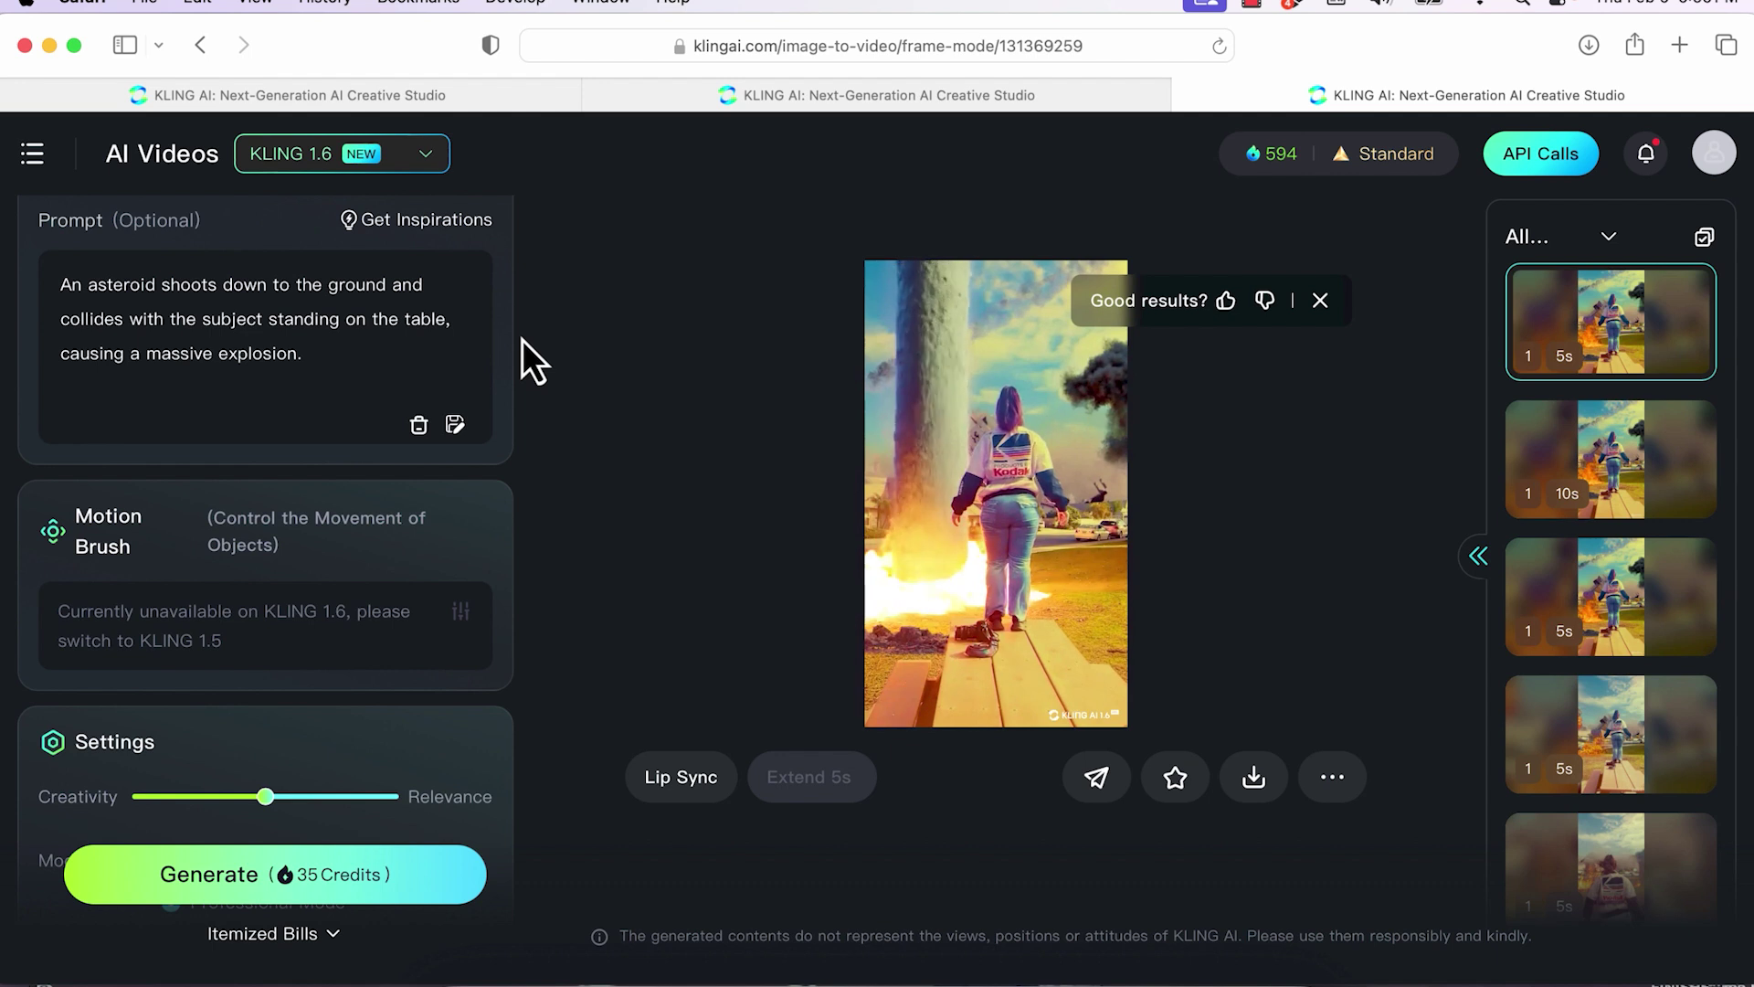
click(1259, 794)
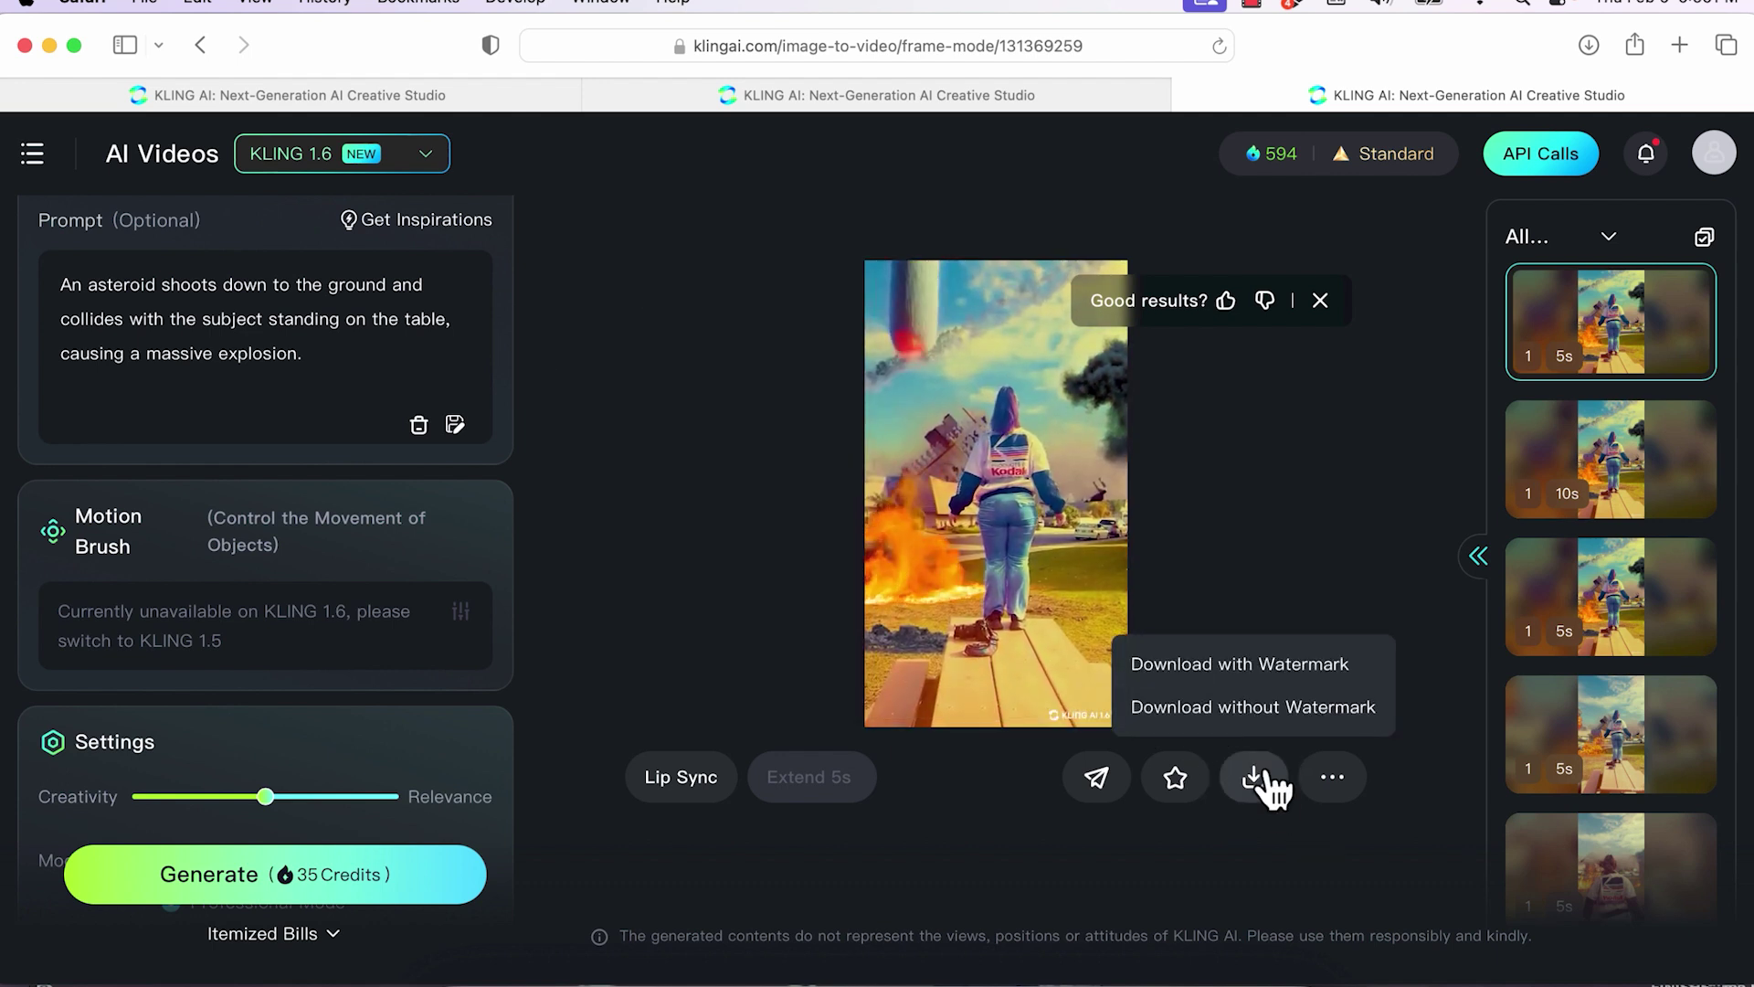
click(1252, 709)
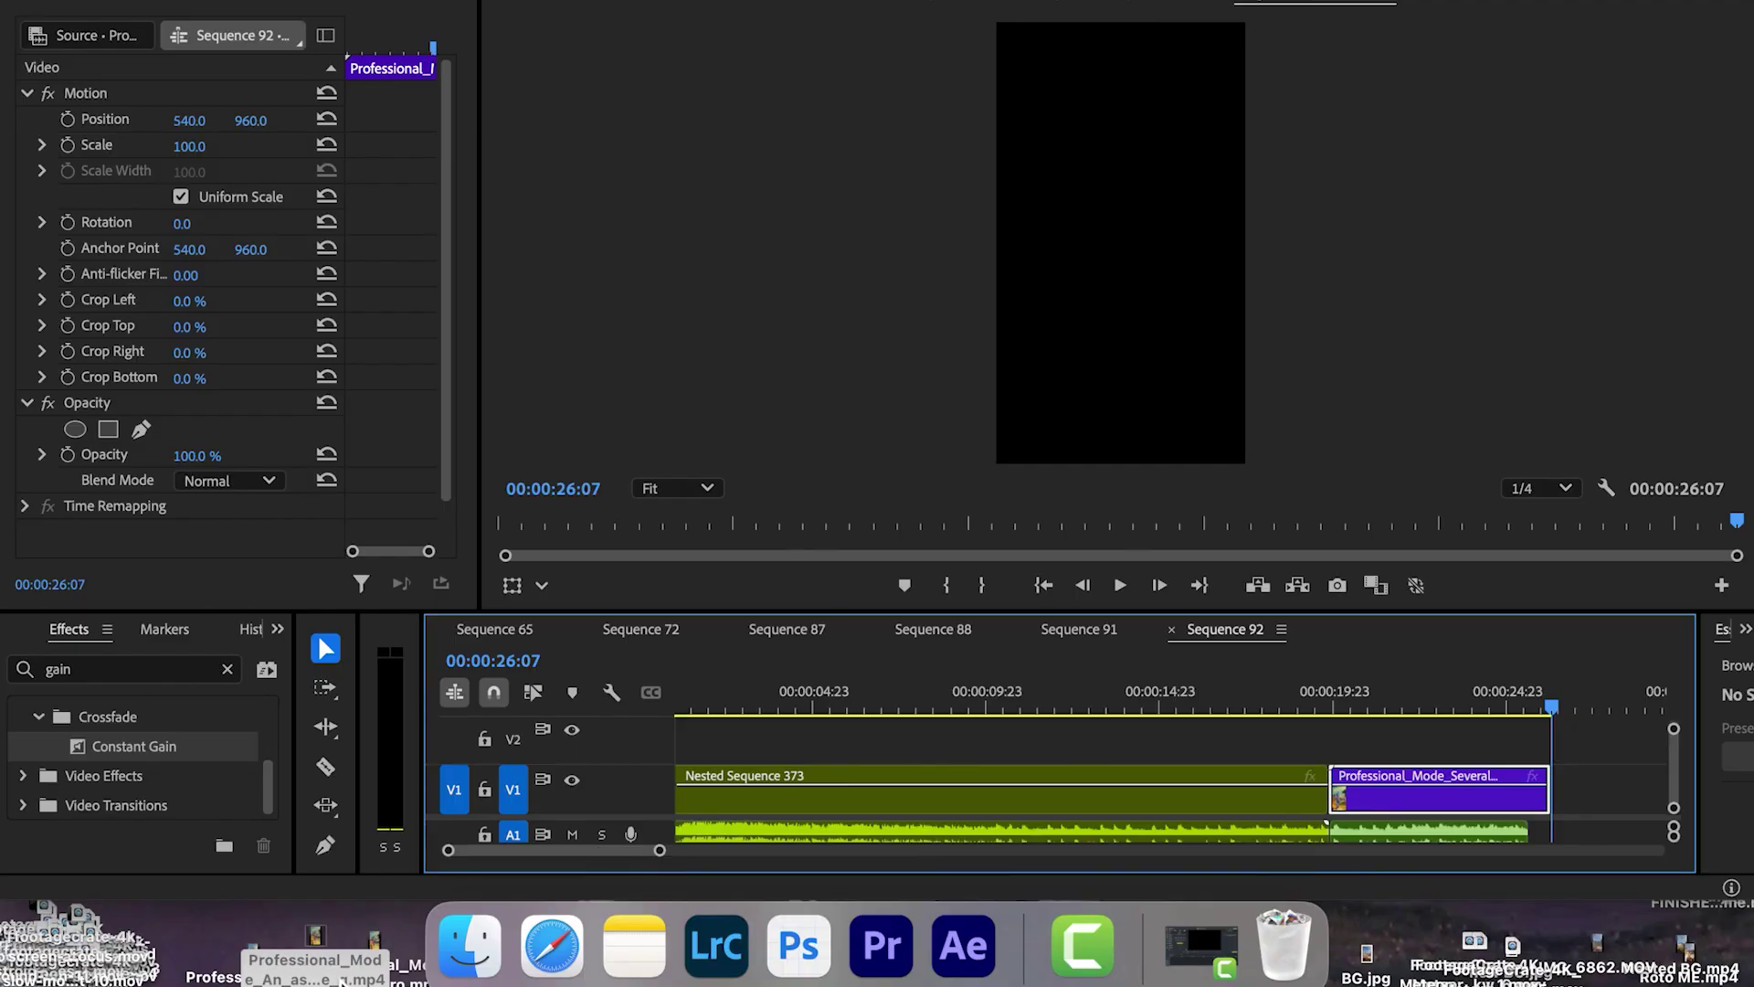
Replace the old Kling clip on V1 with the explosion clip after Nested Sequence 373, then play it back
drag(407, 970, 1352, 735)
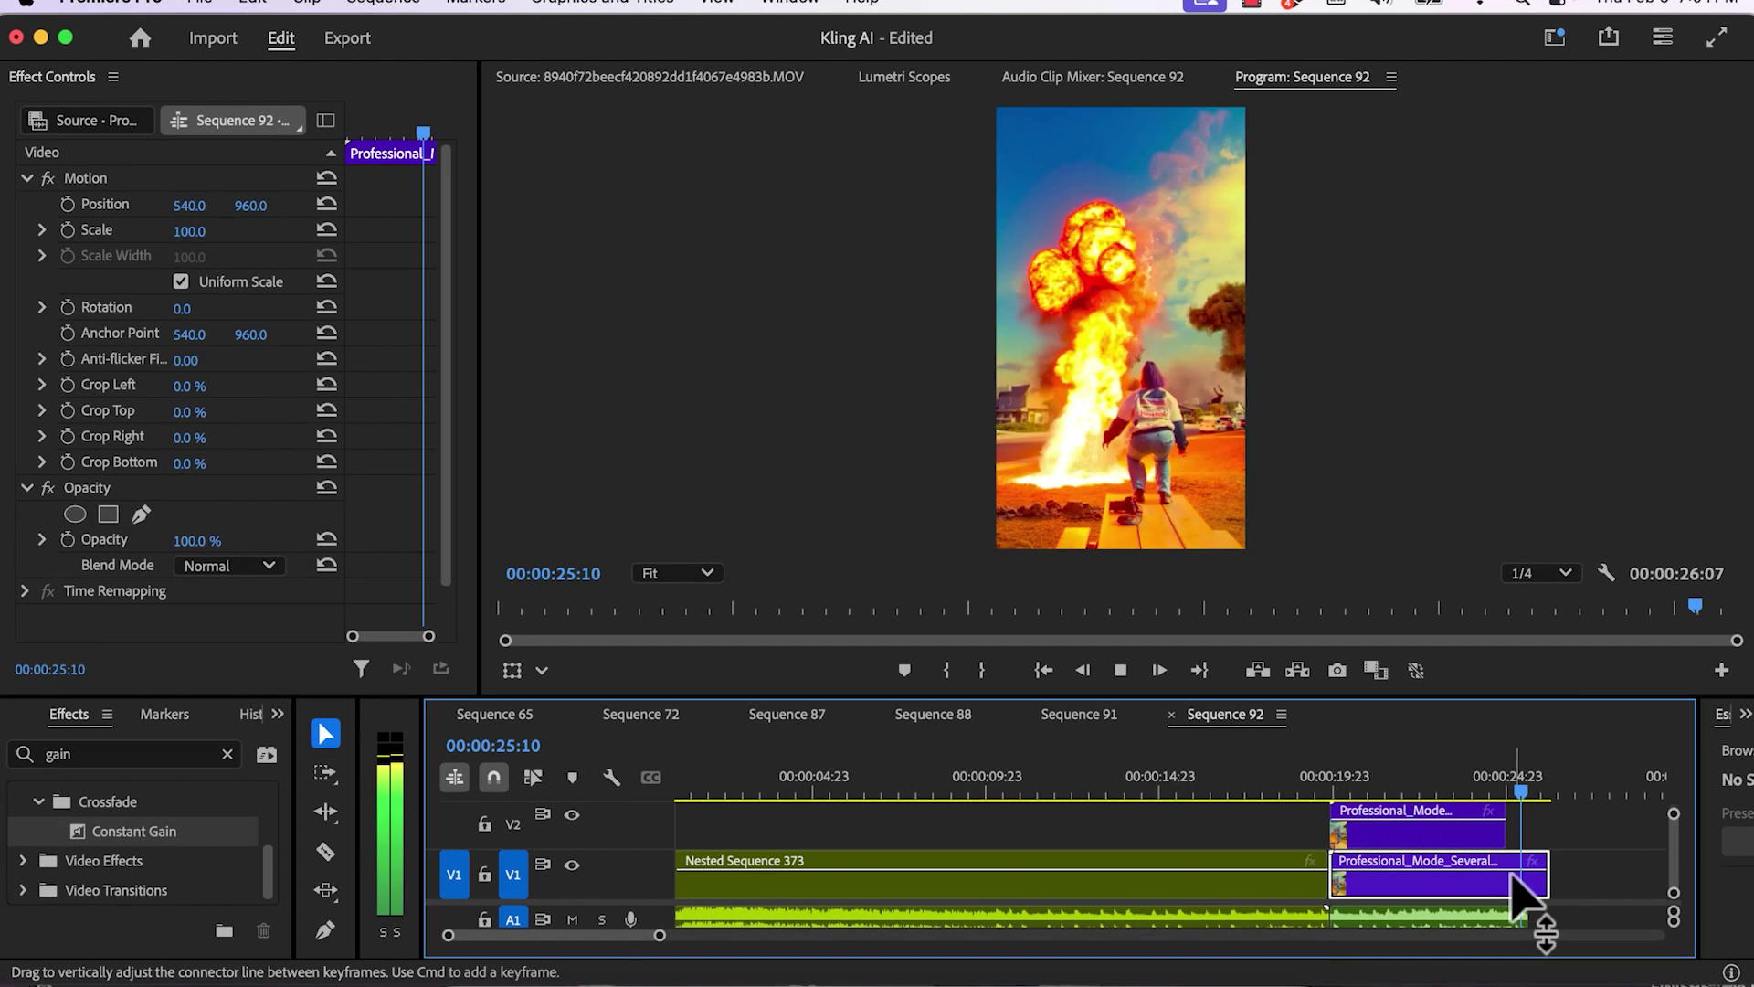
key(Delete)
drag(1412, 877, 1411, 866)
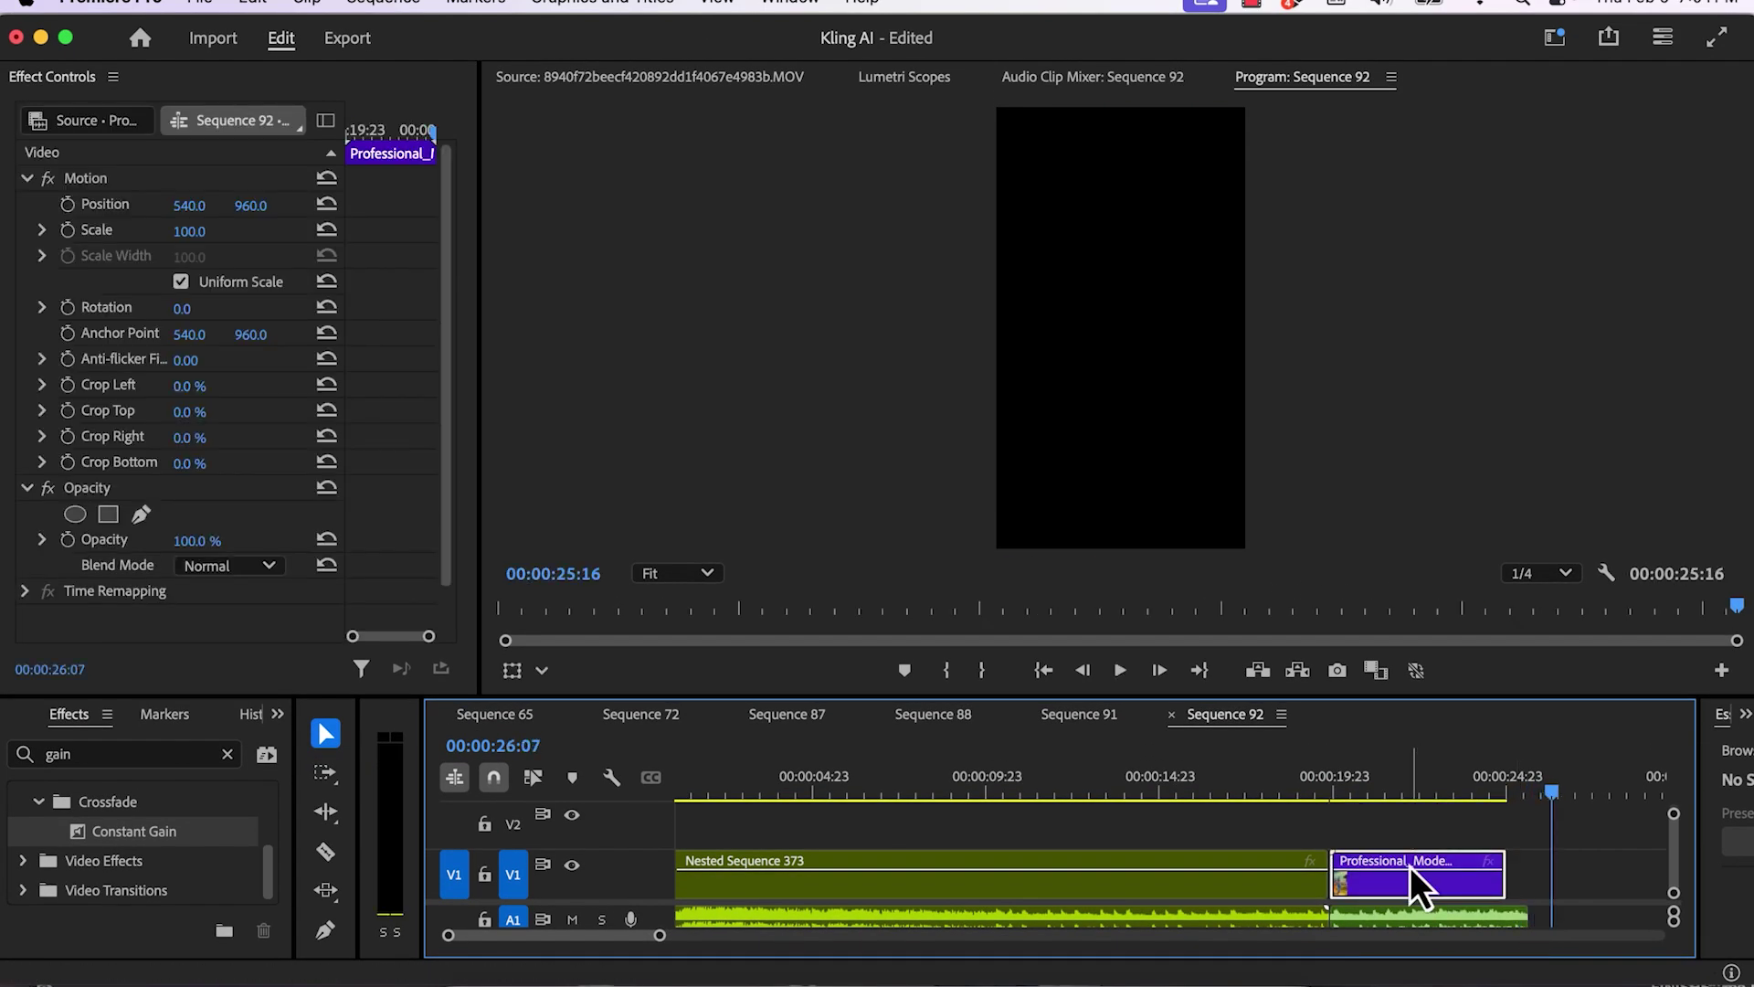
key(=)
click(1188, 786)
key(space)
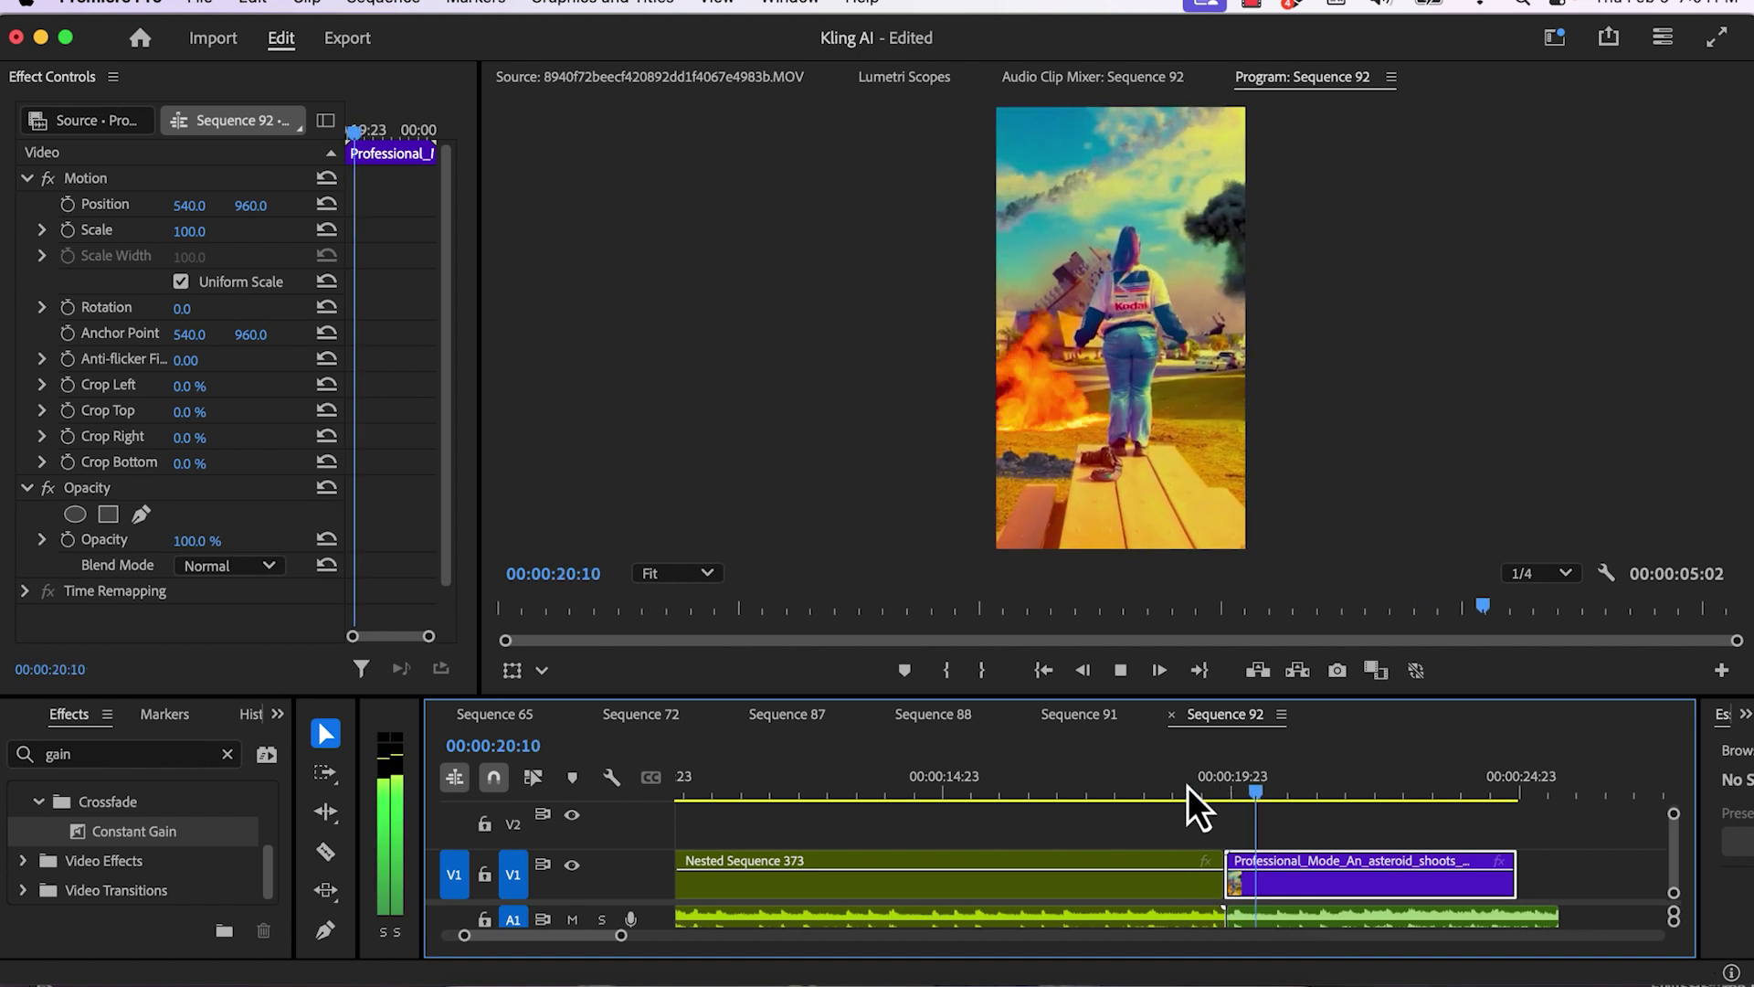